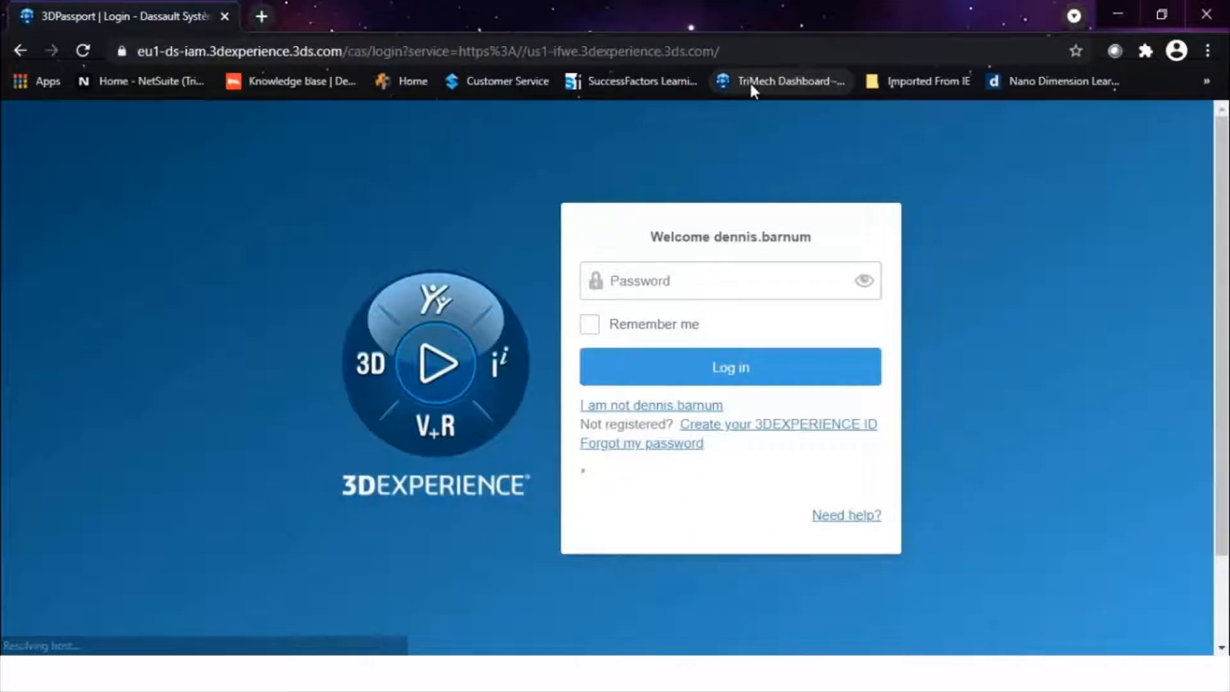
- Log in to the 3DEXPERIENCE dashboard and bring up the Consumer Products community post about the new handle's clearance check
{"action": "left_click", "coordinate": [784, 363]}
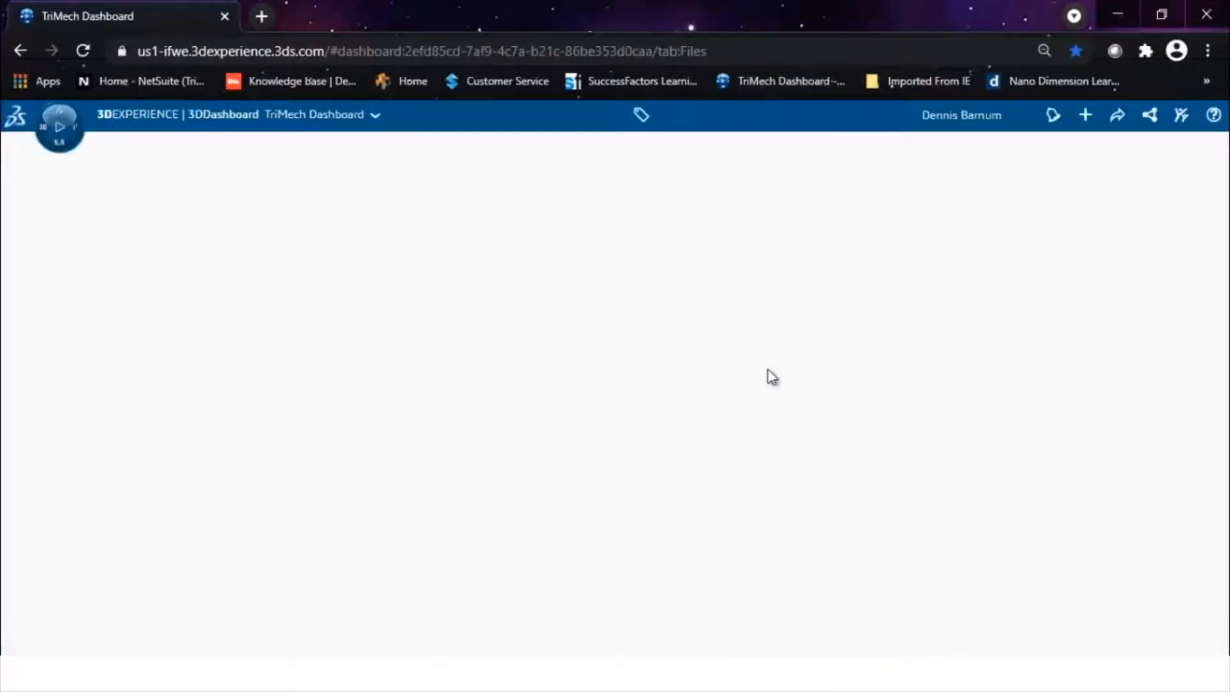
{"action": "left_click", "coordinate": [815, 248]}
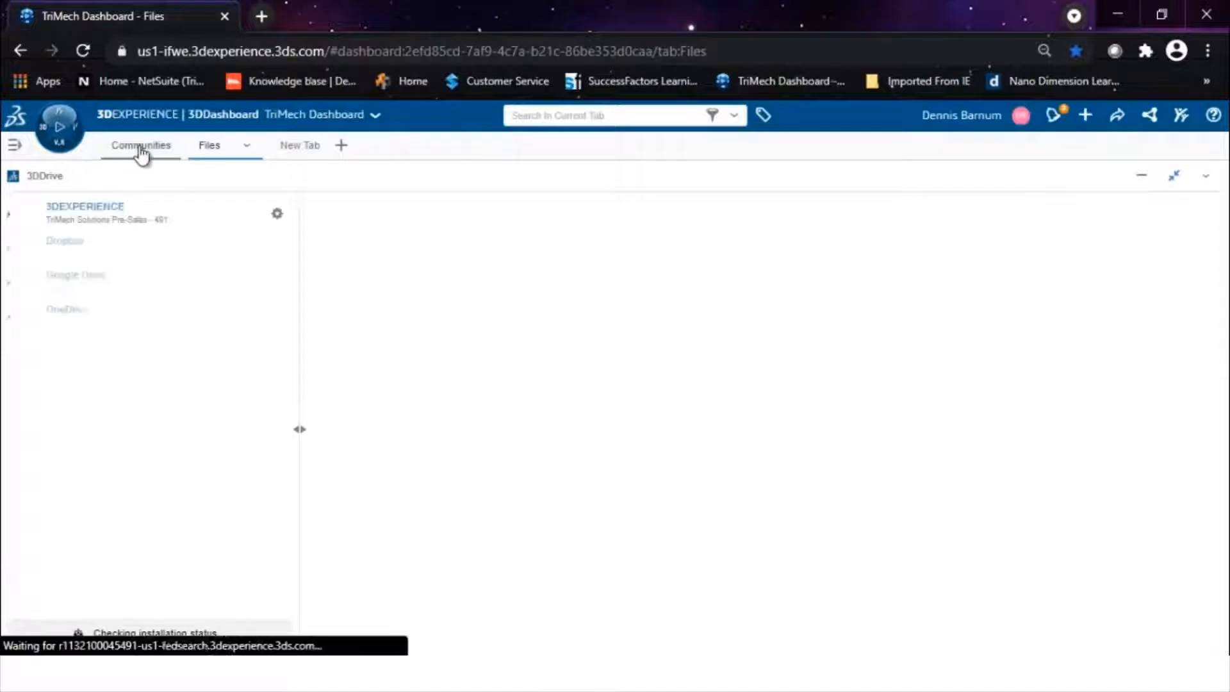
{"action": "left_click", "coordinate": [141, 146]}
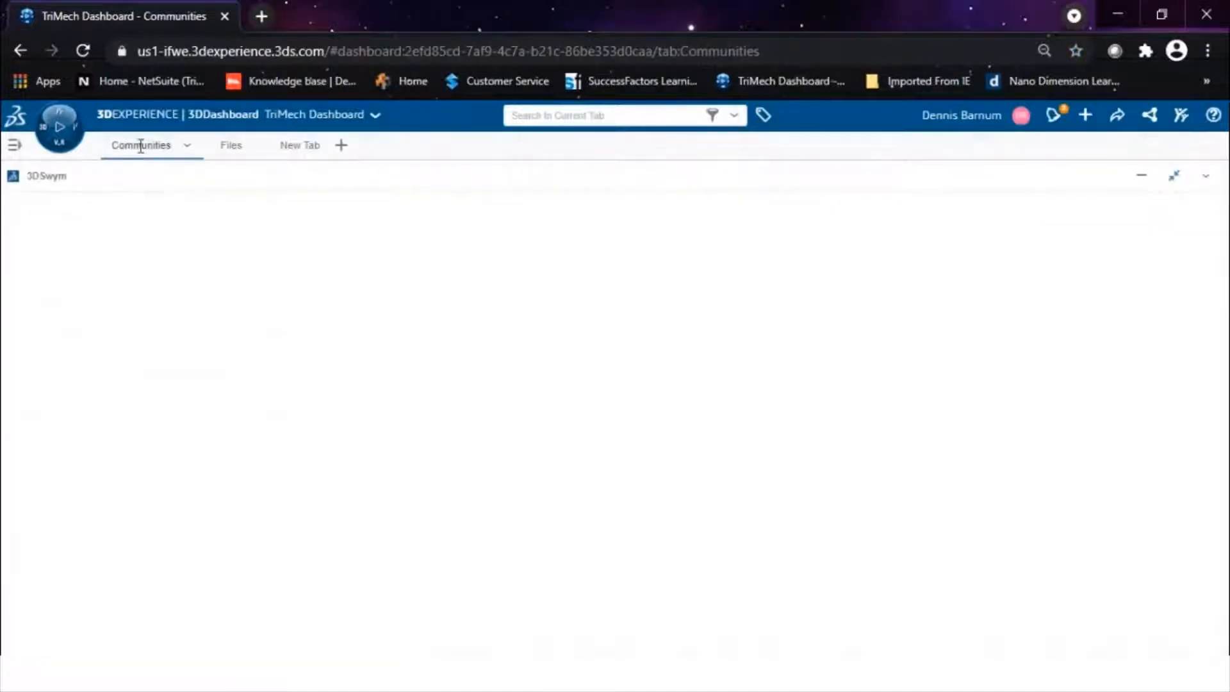
{"action": "scroll", "coordinate": [494, 428], "scroll_direction": "down", "scroll_amount": 2}
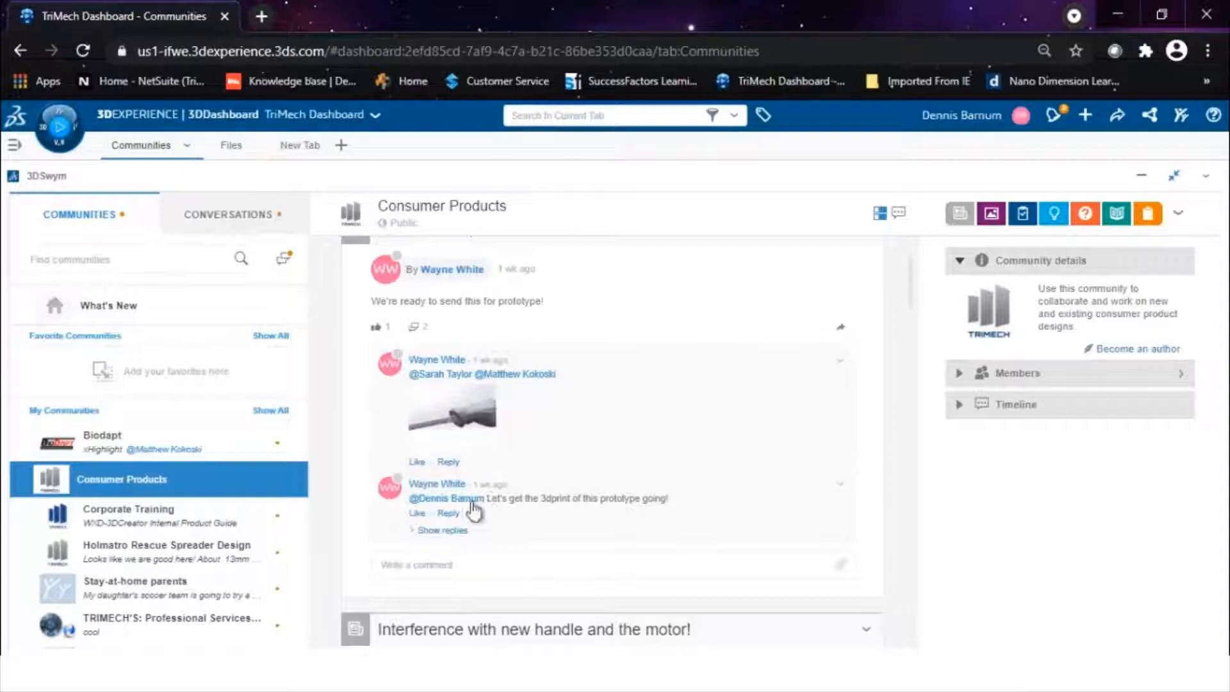
- Like the comment requesting the prototype's 3D print and reply to it with "Starting Print NOW"
{"action": "mouse_move", "coordinate": [474, 503]}
{"action": "left_click", "coordinate": [420, 514]}
{"action": "left_click", "coordinate": [467, 513]}
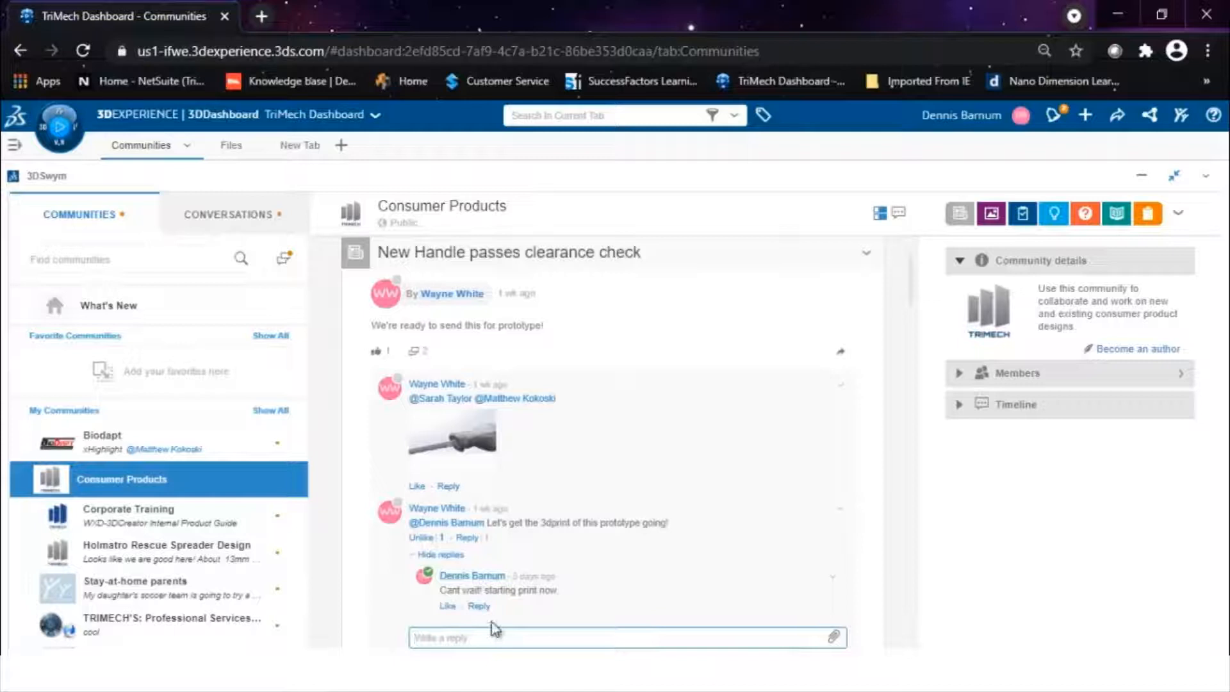
{"action": "type", "text": "Starting Print NOW"}
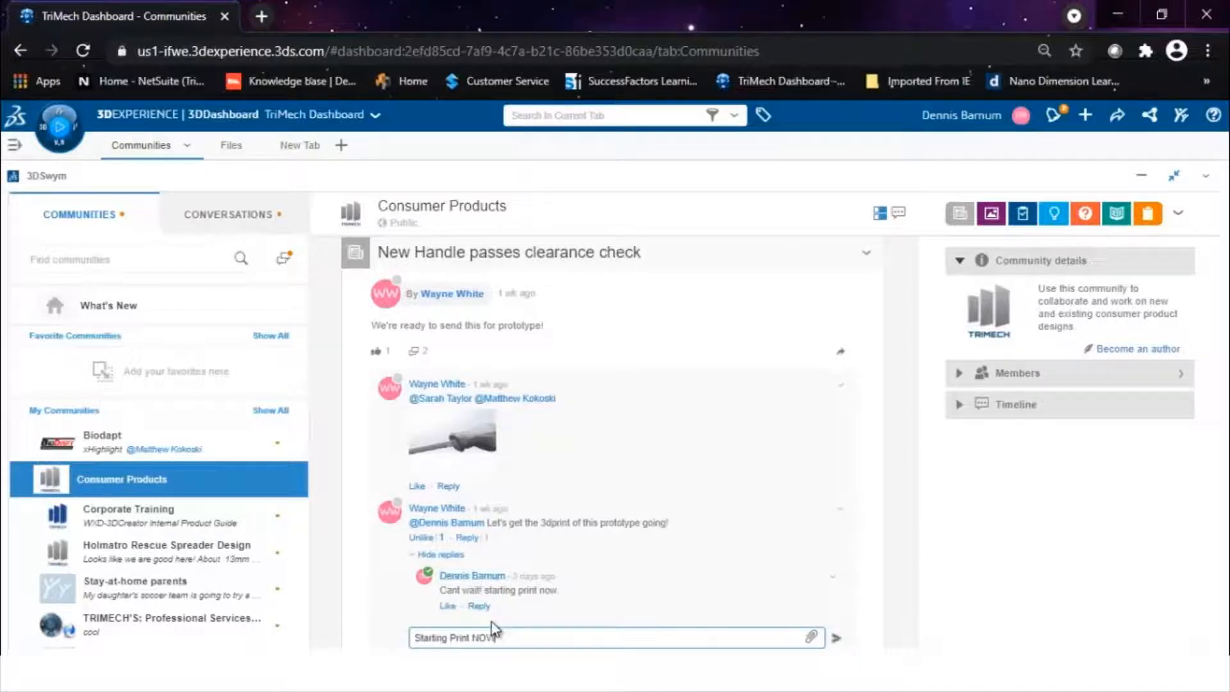
{"action": "key", "text": "Return"}
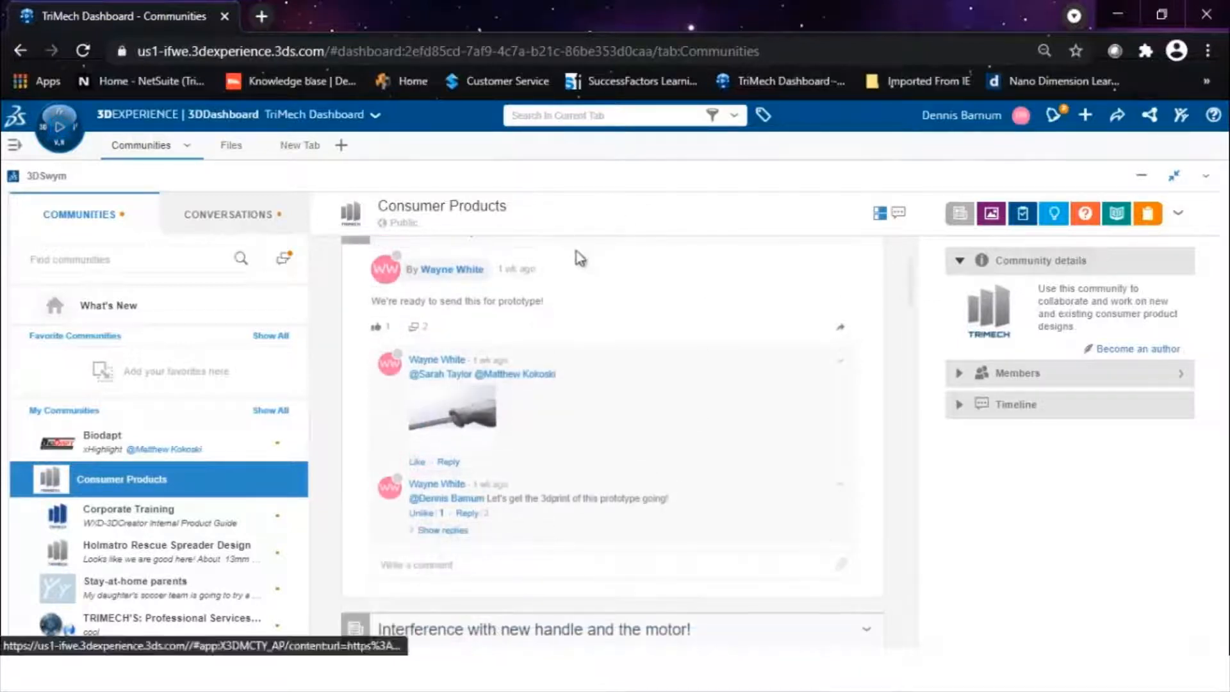
- View the shared Cordless Handle.SLDPRT in the dashboard's files, measure the distance between two of its faces, and inspect both ends
{"action": "left_click", "coordinate": [246, 147]}
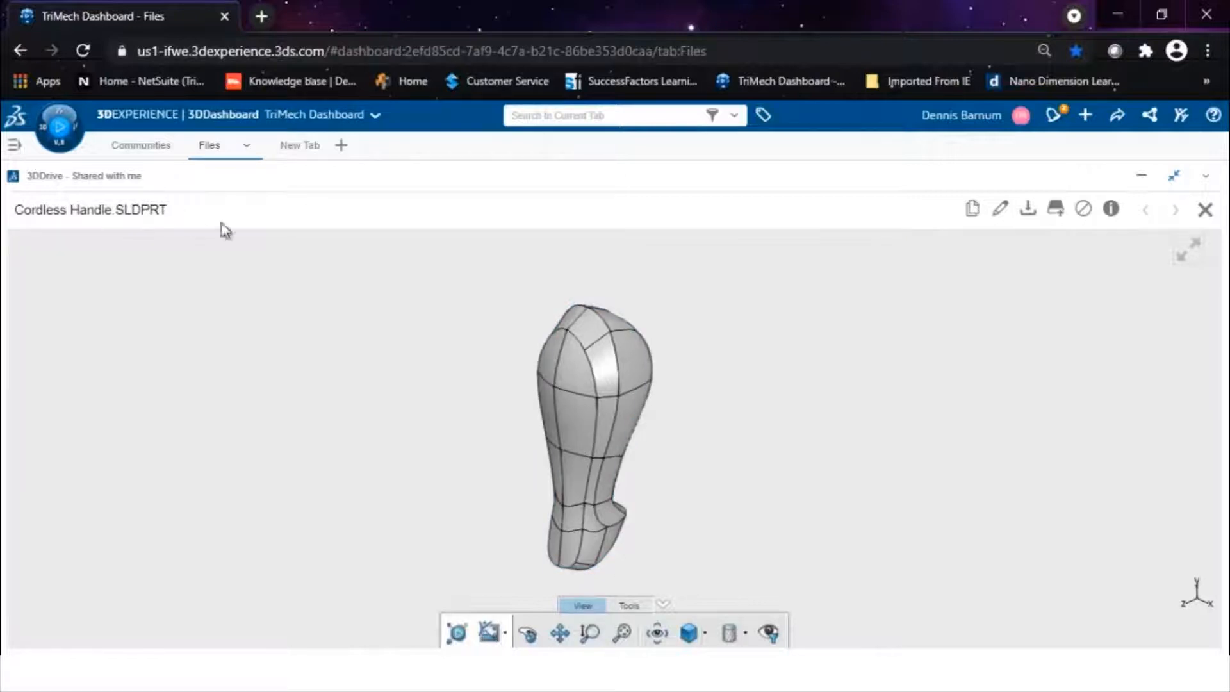
{"action": "left_click_drag", "start_coordinate": [670, 513], "coordinate": [497, 365]}
{"action": "left_click", "coordinate": [629, 605]}
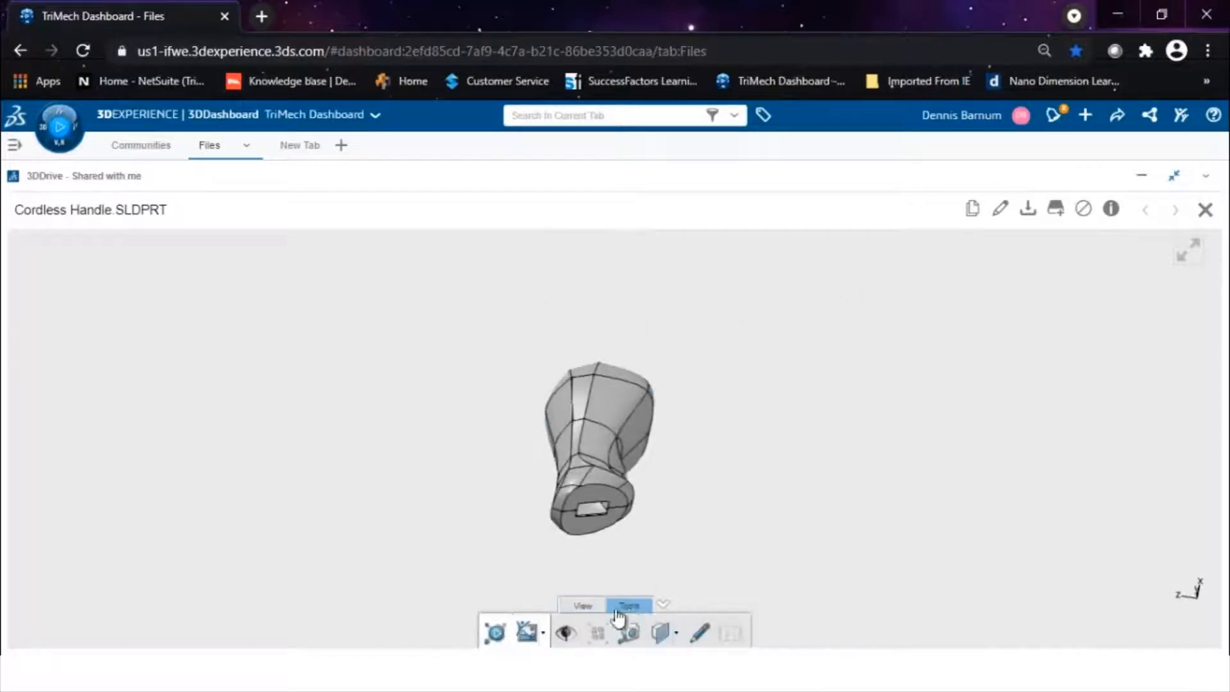
{"action": "left_click", "coordinate": [631, 632]}
{"action": "left_click", "coordinate": [583, 463]}
{"action": "left_click", "coordinate": [604, 406]}
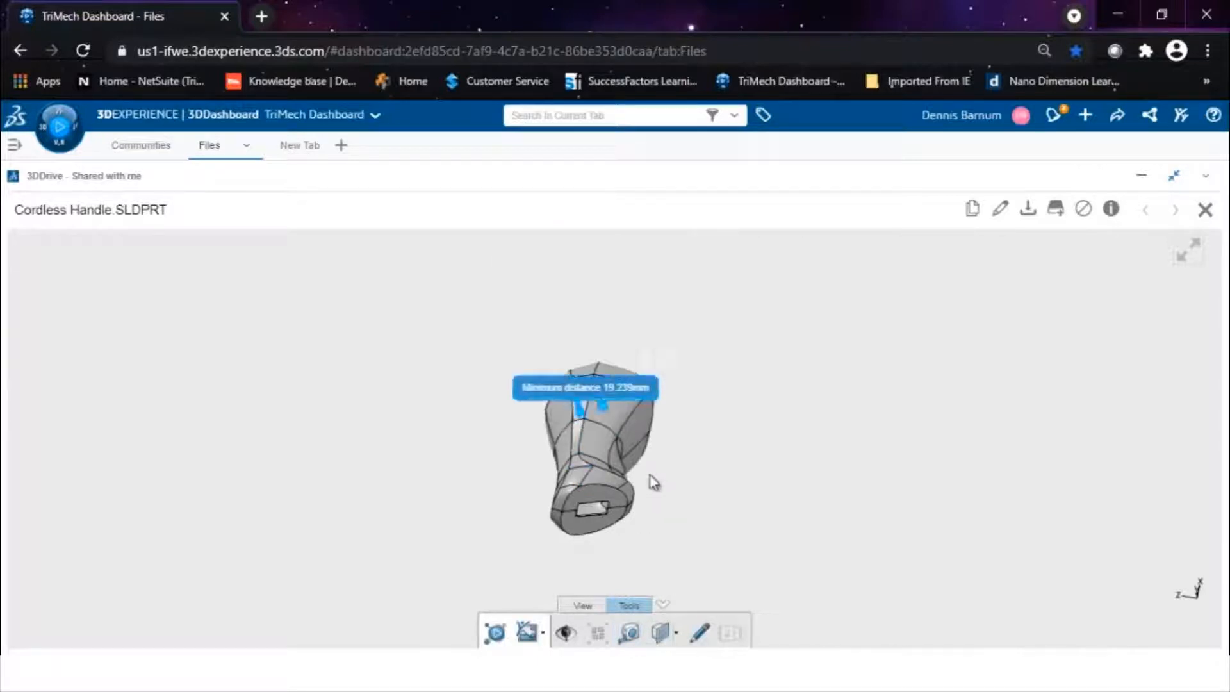
{"action": "left_click_drag", "start_coordinate": [686, 434], "coordinate": [324, 247]}
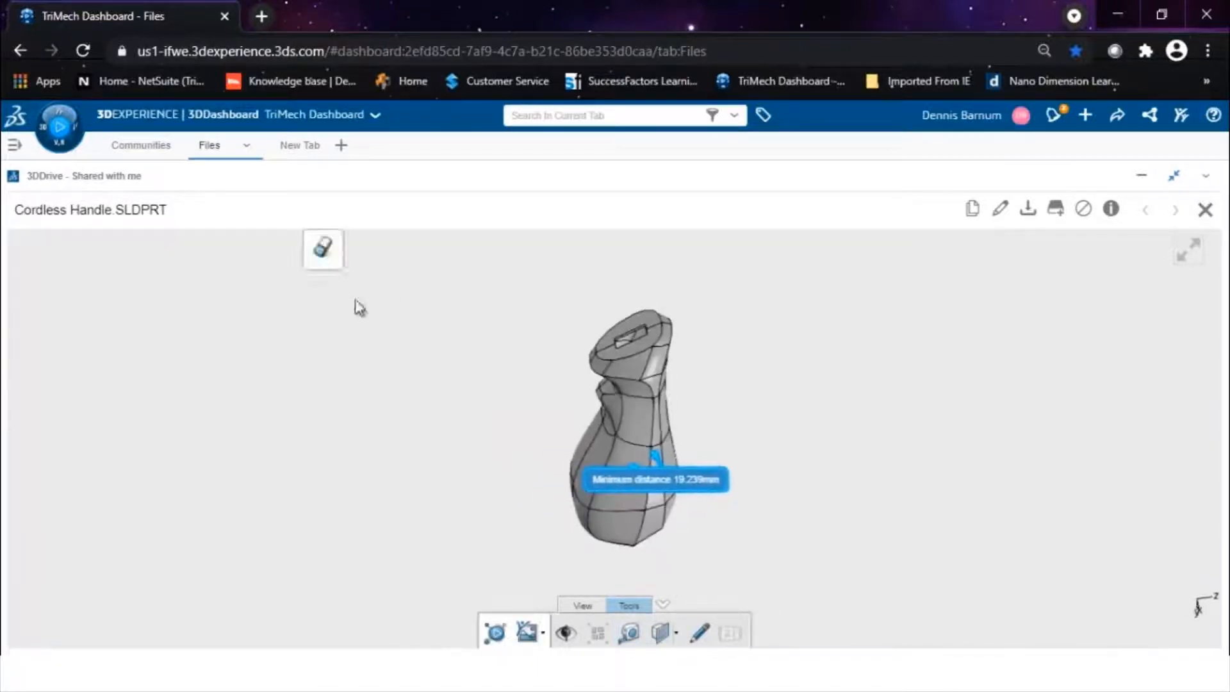
{"action": "left_click_drag", "start_coordinate": [481, 340], "coordinate": [742, 481]}
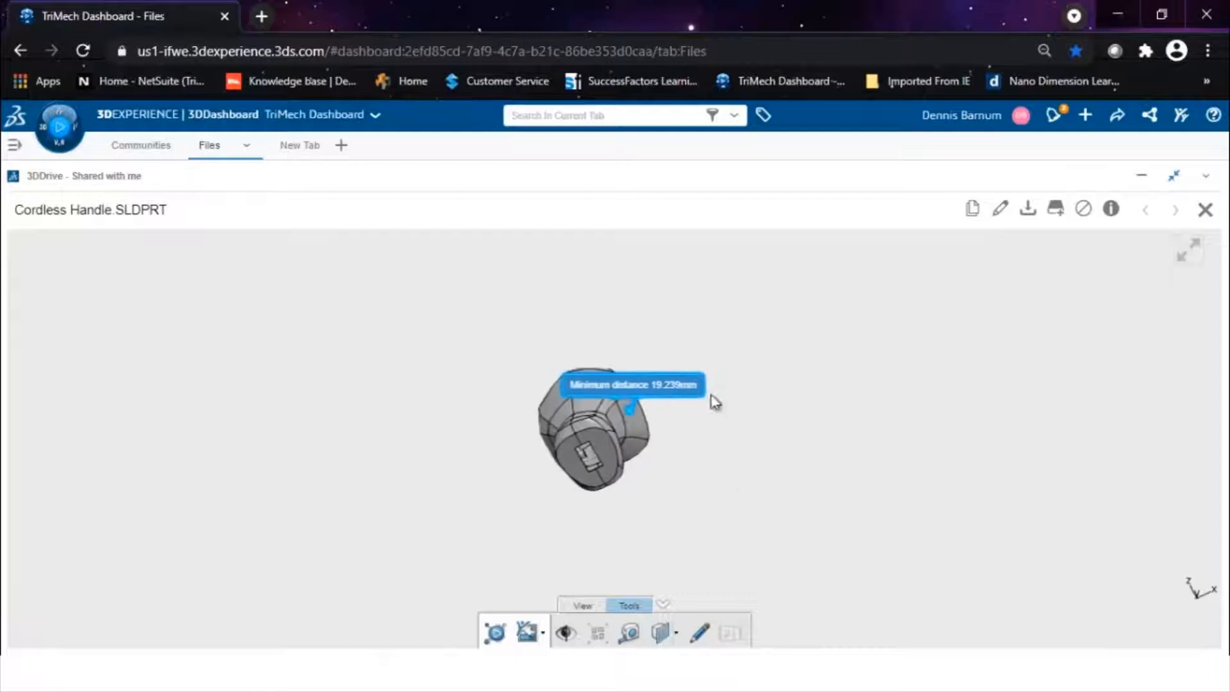
- Download Cordless Handle.SLDPRT from 3DDrive and open the downloaded part in SOLIDWORKS
{"action": "left_click", "coordinate": [1028, 211]}
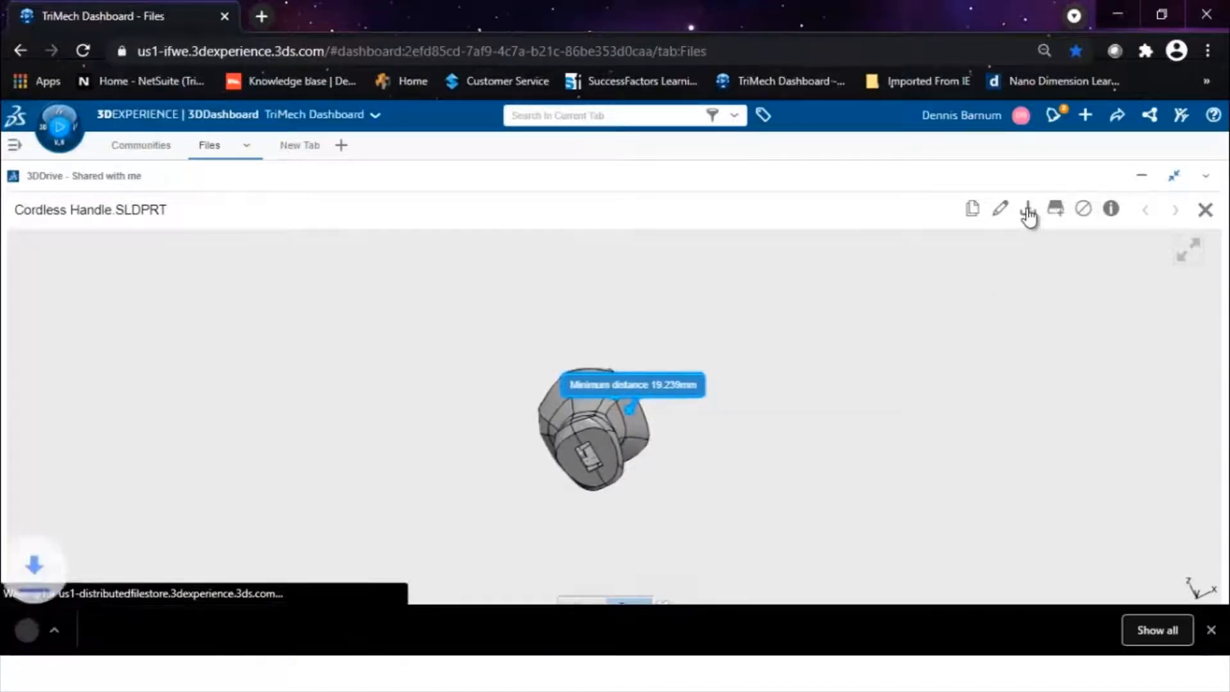
{"action": "left_click", "coordinate": [113, 629]}
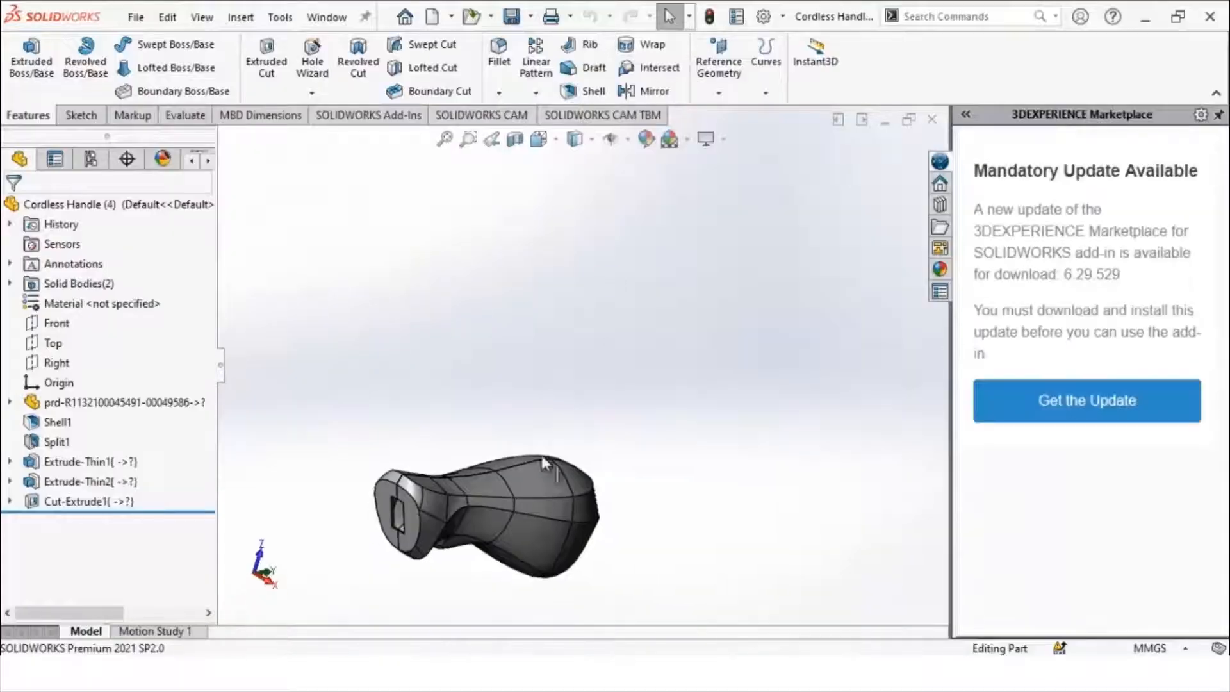
- Inspect the handle's hollow interior with a planar section view on the Front plane, and turn the section off again
{"action": "middle_click_drag", "start_coordinate": [469, 558], "coordinate": [567, 509]}
{"action": "left_click", "coordinate": [515, 139]}
{"action": "middle_click_drag", "start_coordinate": [651, 349], "coordinate": [467, 356]}
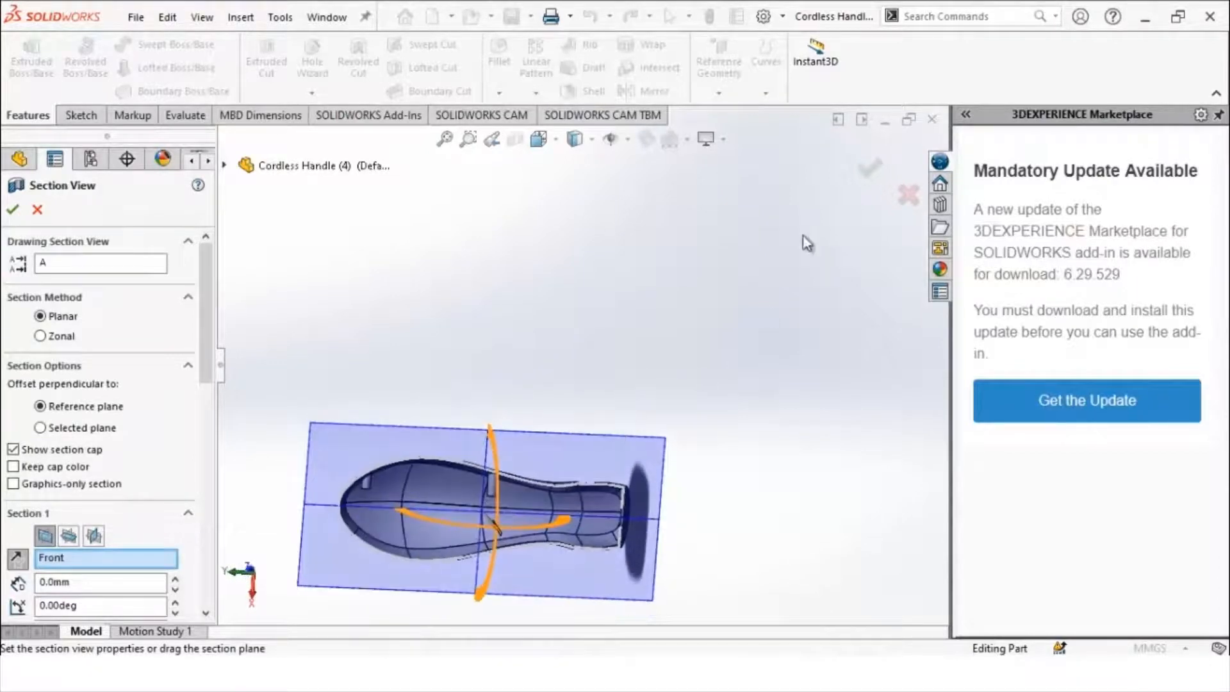
{"action": "left_click", "coordinate": [870, 169]}
{"action": "middle_click_drag", "start_coordinate": [548, 548], "coordinate": [659, 552]}
{"action": "left_click", "coordinate": [521, 149]}
{"action": "middle_click_drag", "start_coordinate": [631, 398], "coordinate": [314, 293]}
{"action": "middle_click_drag", "start_coordinate": [532, 448], "coordinate": [575, 422]}
{"action": "middle_click_drag", "start_coordinate": [255, 237], "coordinate": [482, 364]}
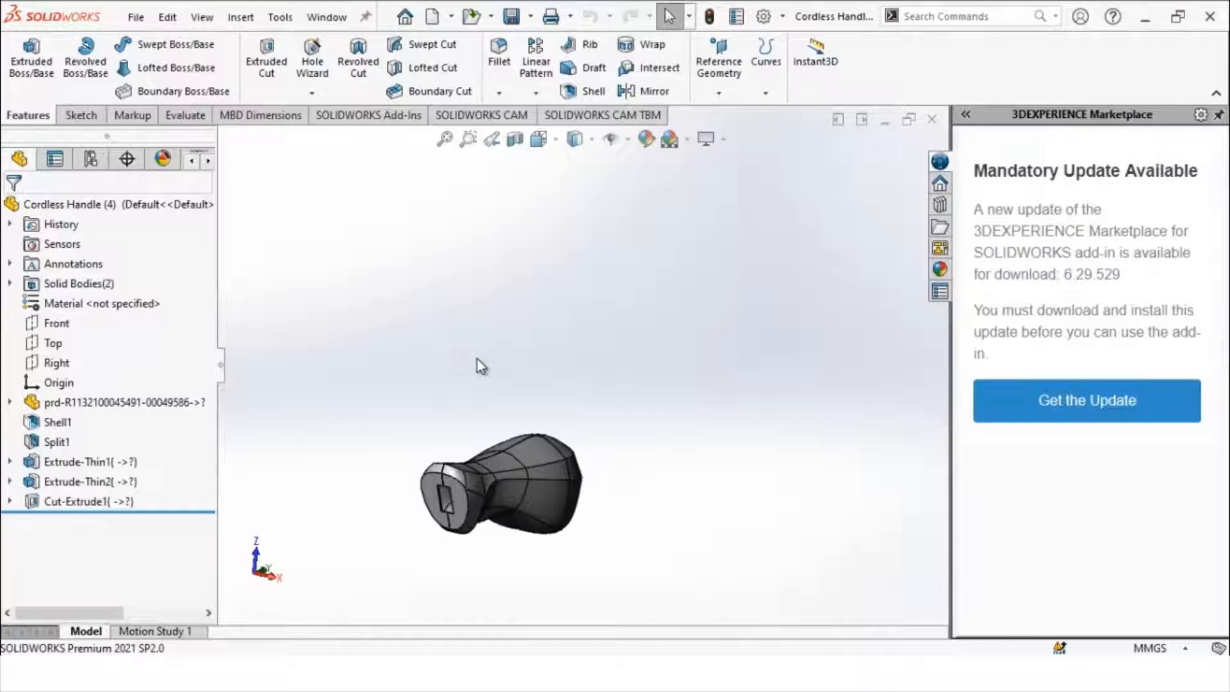
- Sketch a corner rectangle on the Right plane that fully encloses the handle
{"action": "left_click", "coordinate": [89, 119]}
{"action": "left_click", "coordinate": [56, 364]}
{"action": "left_click", "coordinate": [26, 57]}
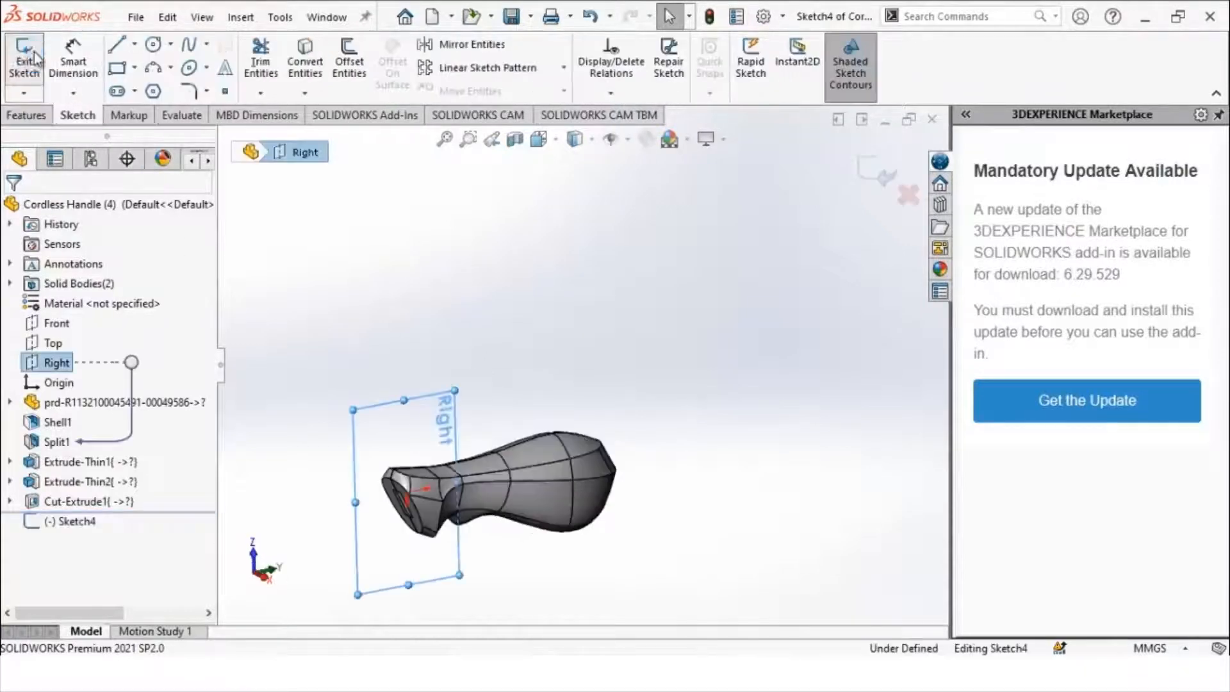
{"action": "left_click", "coordinate": [118, 68]}
{"action": "left_click", "coordinate": [373, 427]}
{"action": "left_click", "coordinate": [727, 575]}
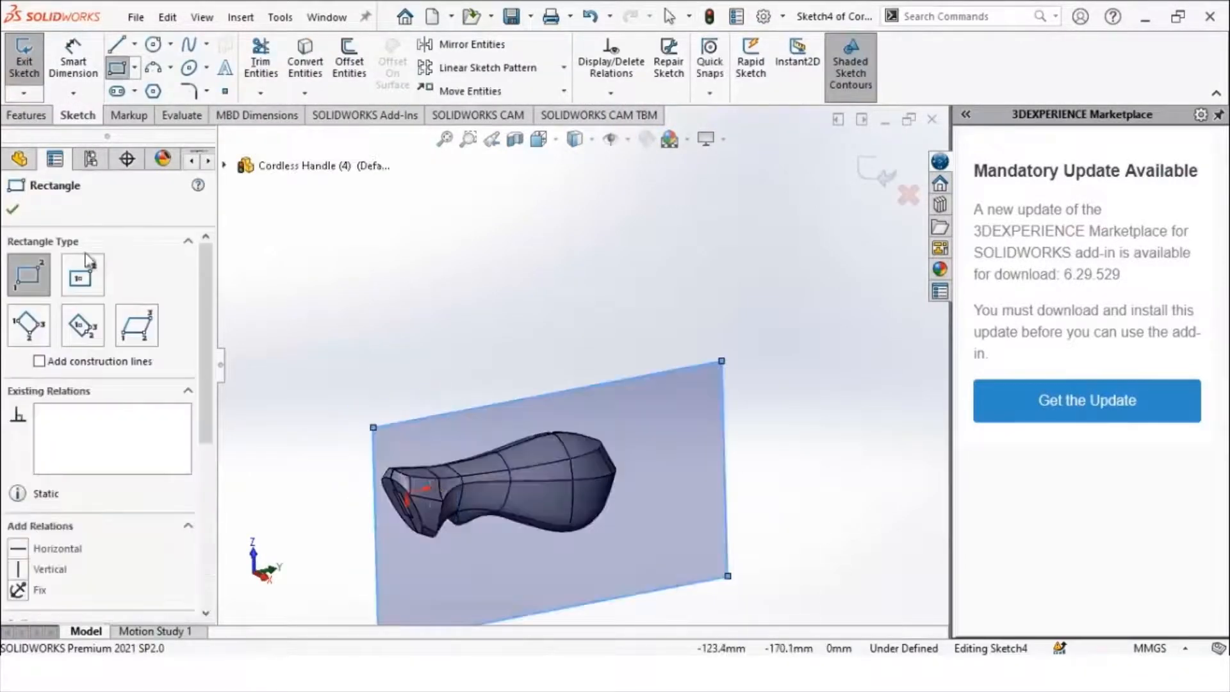
- Extrude-cut the rectangle through one side of the handle so only a single shell half is left
{"action": "left_click", "coordinate": [27, 115]}
{"action": "left_click", "coordinate": [258, 75]}
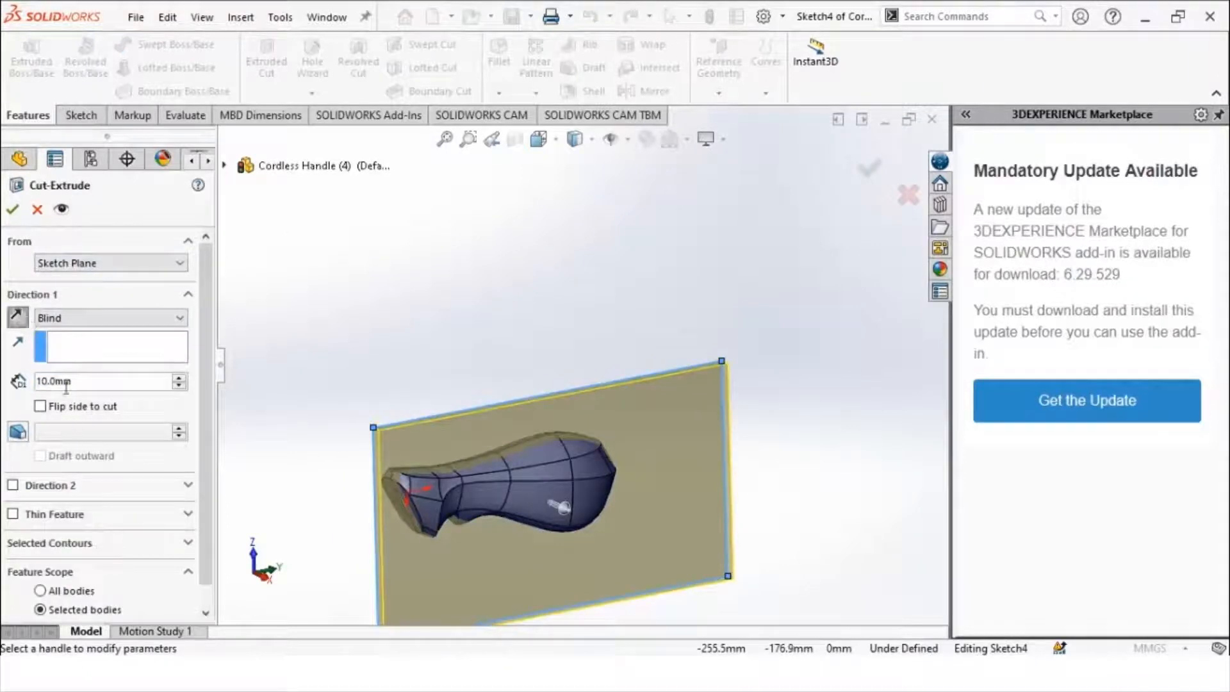
{"action": "left_click", "coordinate": [106, 317]}
{"action": "left_click", "coordinate": [85, 358]}
{"action": "key", "text": "Return"}
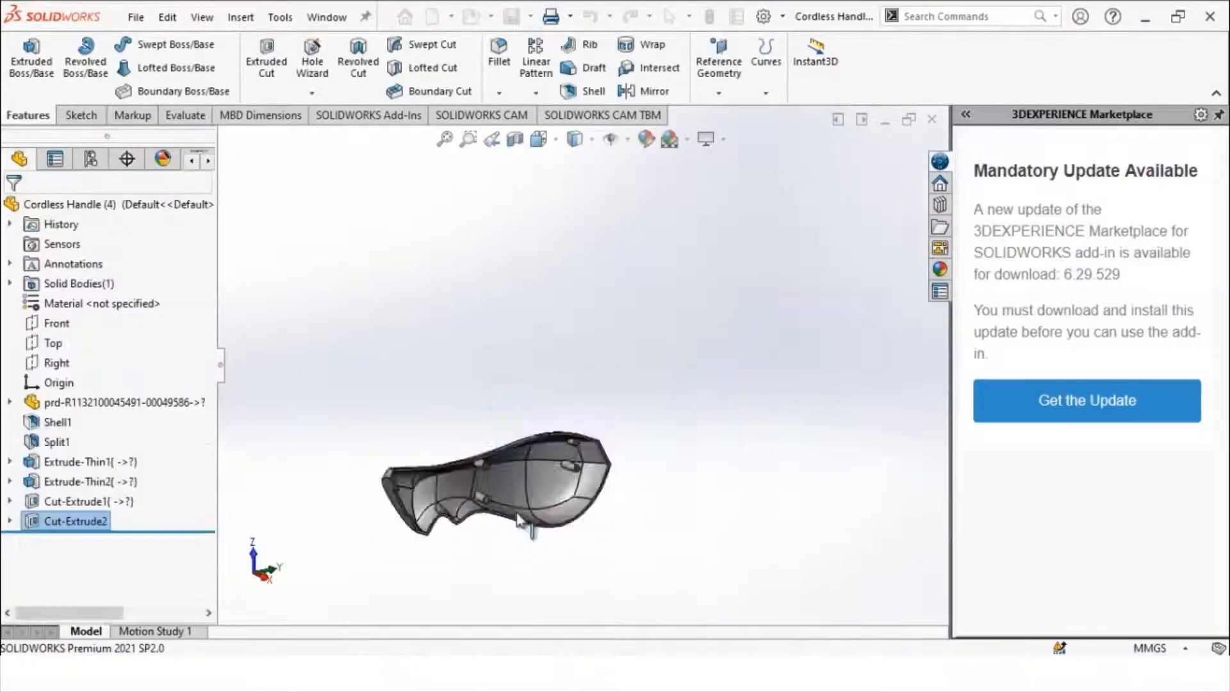
- Save the part to the Desktop under the new name Cordless Handle half, as a SOLIDWORKS part
{"action": "left_click", "coordinate": [135, 17]}
{"action": "left_click", "coordinate": [186, 237]}
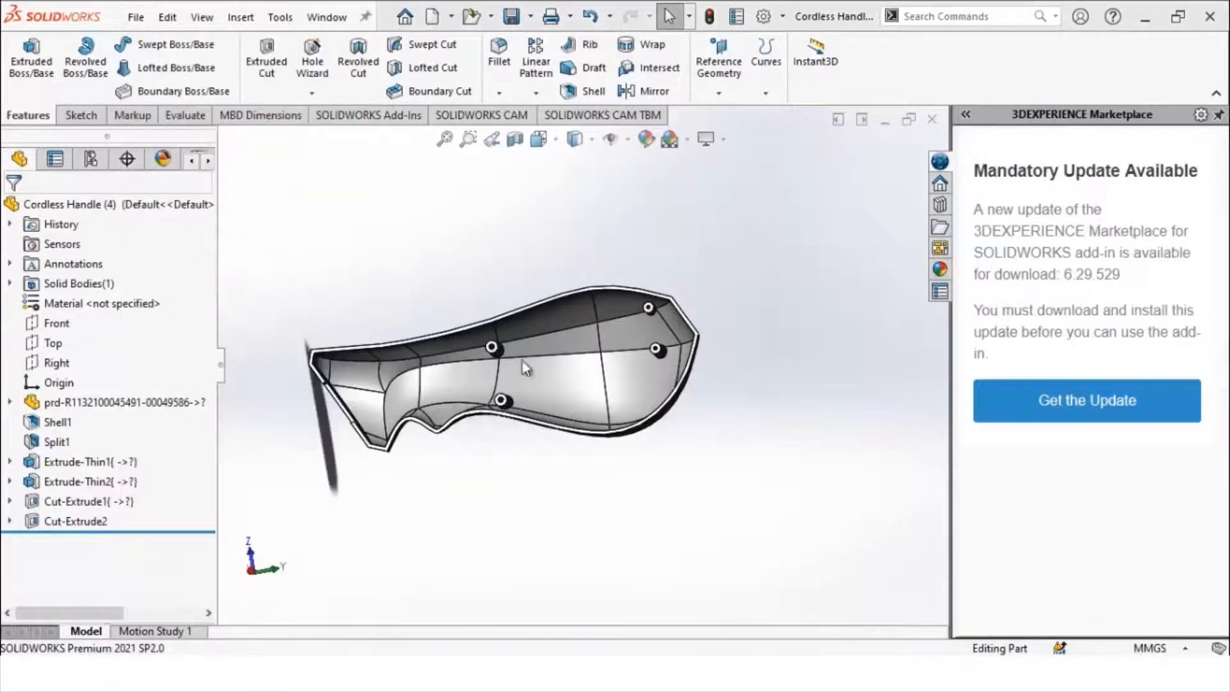
{"action": "mouse_move", "coordinate": [520, 357]}
{"action": "left_mouse_down"}
{"action": "mouse_move", "coordinate": [572, 358]}
{"action": "mouse_move", "coordinate": [535, 357]}
{"action": "left_mouse_up"}
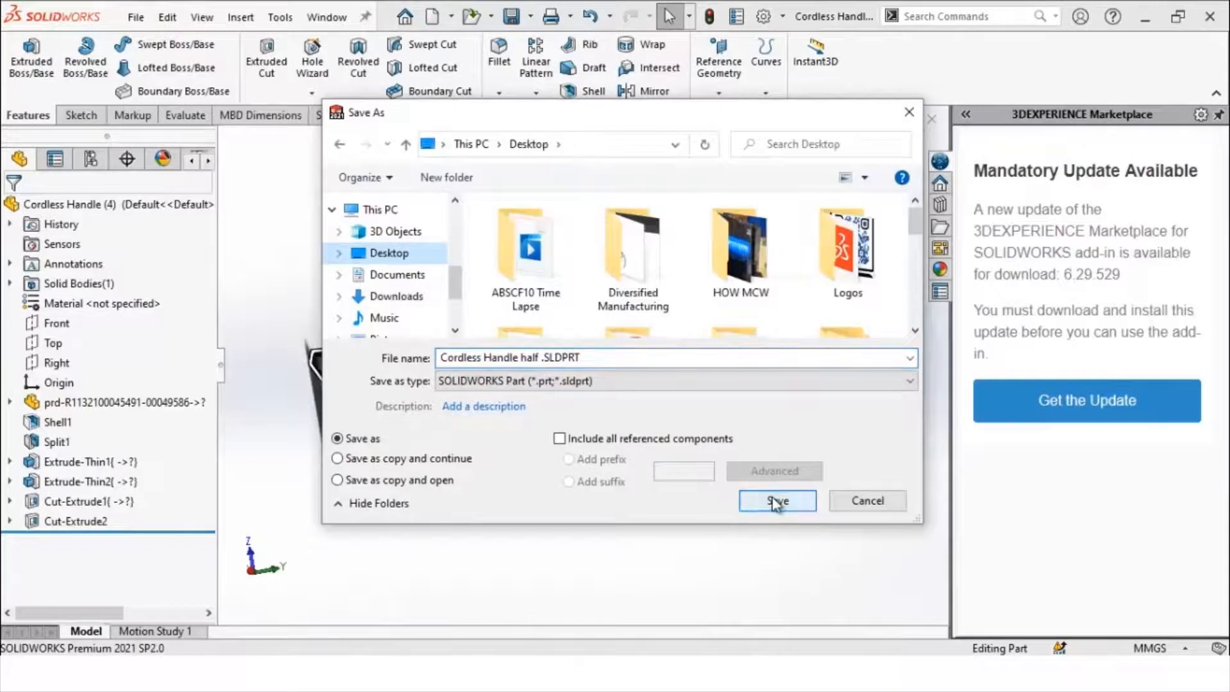
{"action": "left_click", "coordinate": [777, 500]}
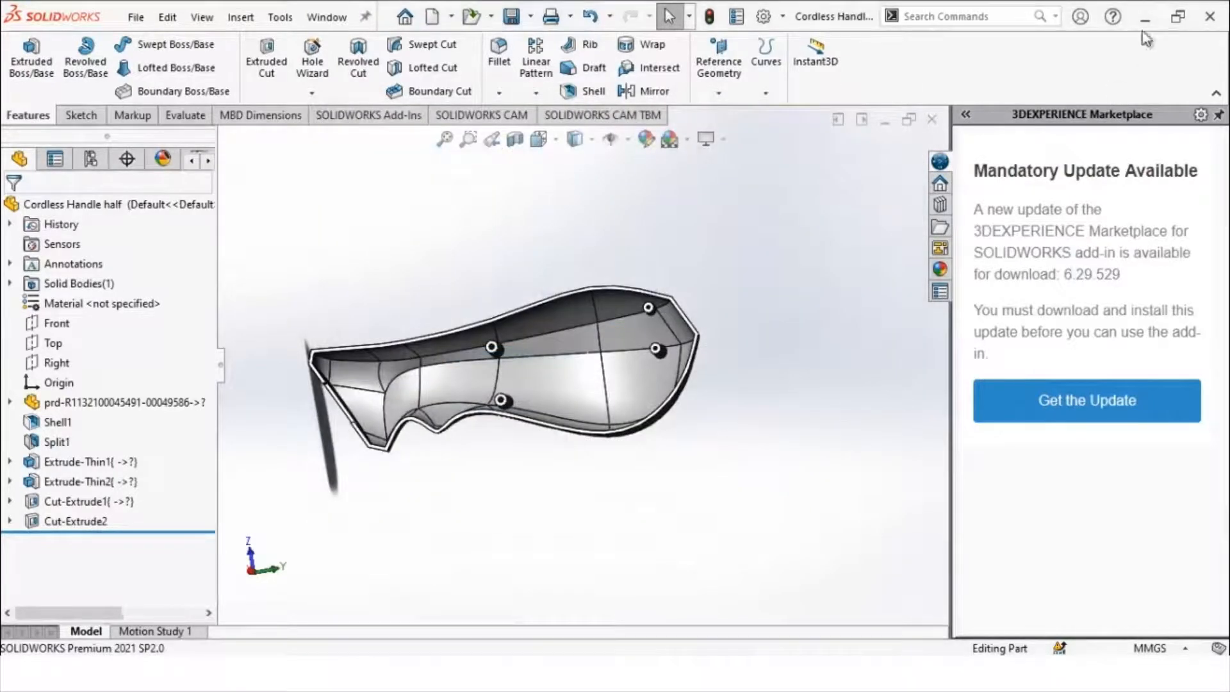
- Switch to GrabCAD Print and add the saved handle part from the desktop to the new tray
{"action": "left_click", "coordinate": [1144, 17]}
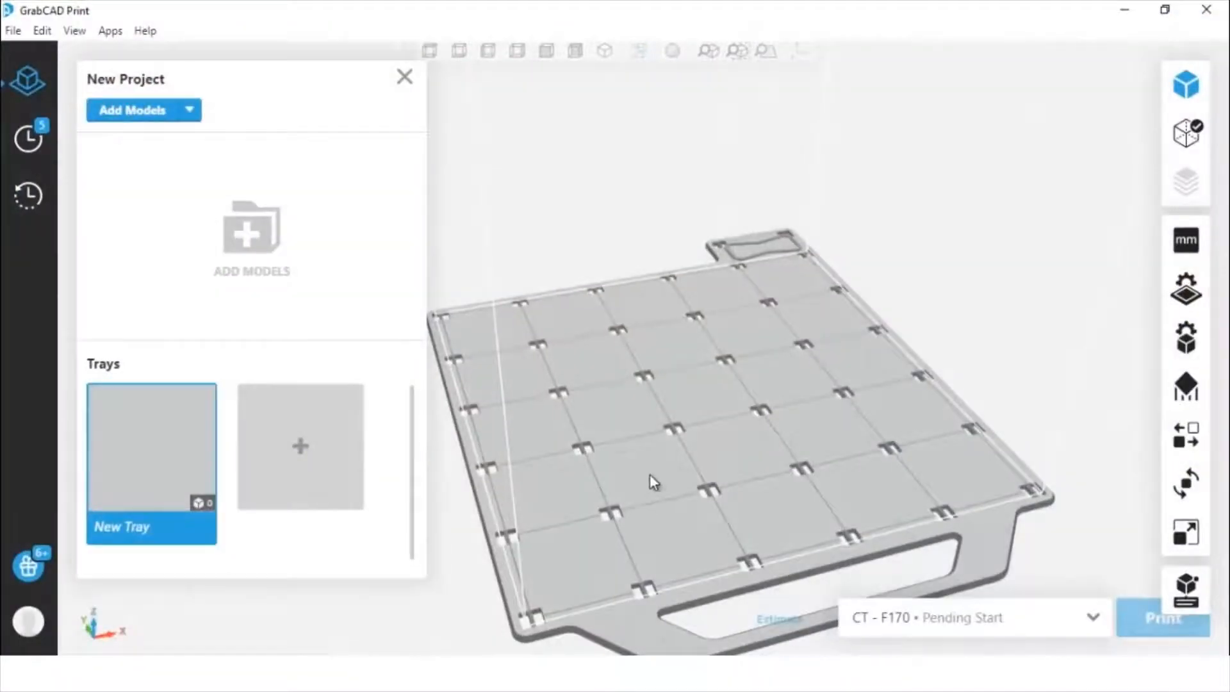
{"action": "scroll", "coordinate": [647, 487], "scroll_direction": "up", "scroll_amount": 2}
{"action": "scroll", "coordinate": [652, 462], "scroll_direction": "down", "scroll_amount": 5}
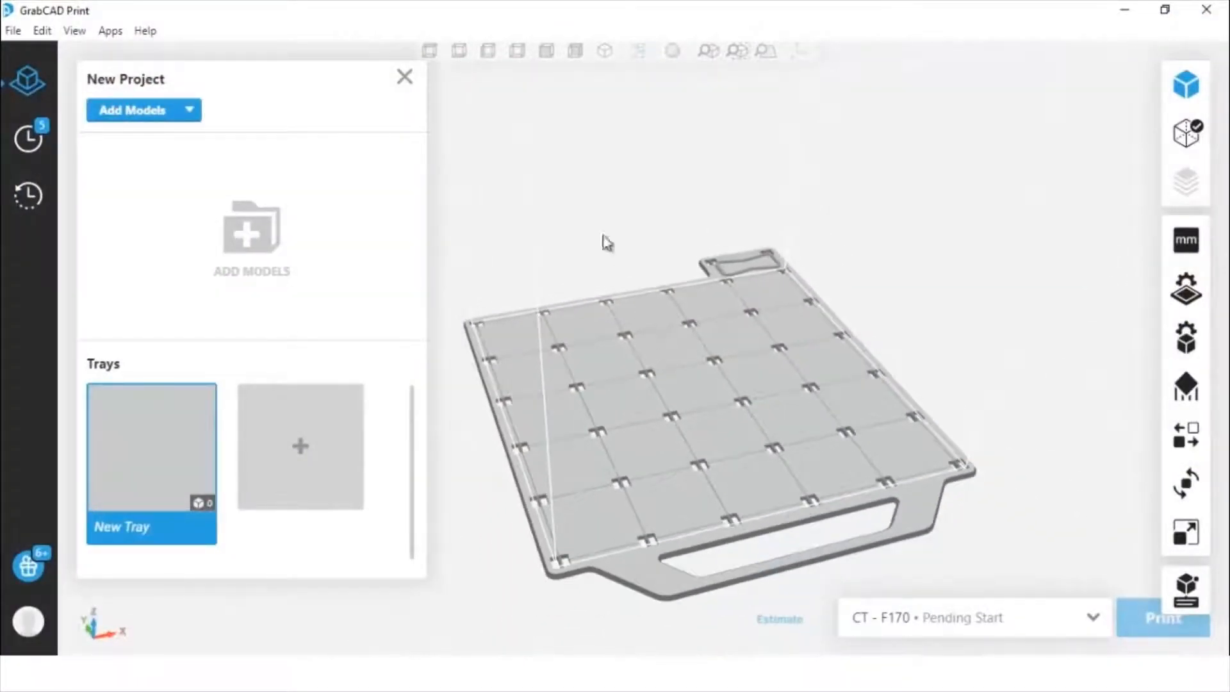
{"action": "scroll", "coordinate": [558, 223], "scroll_direction": "down", "scroll_amount": 1}
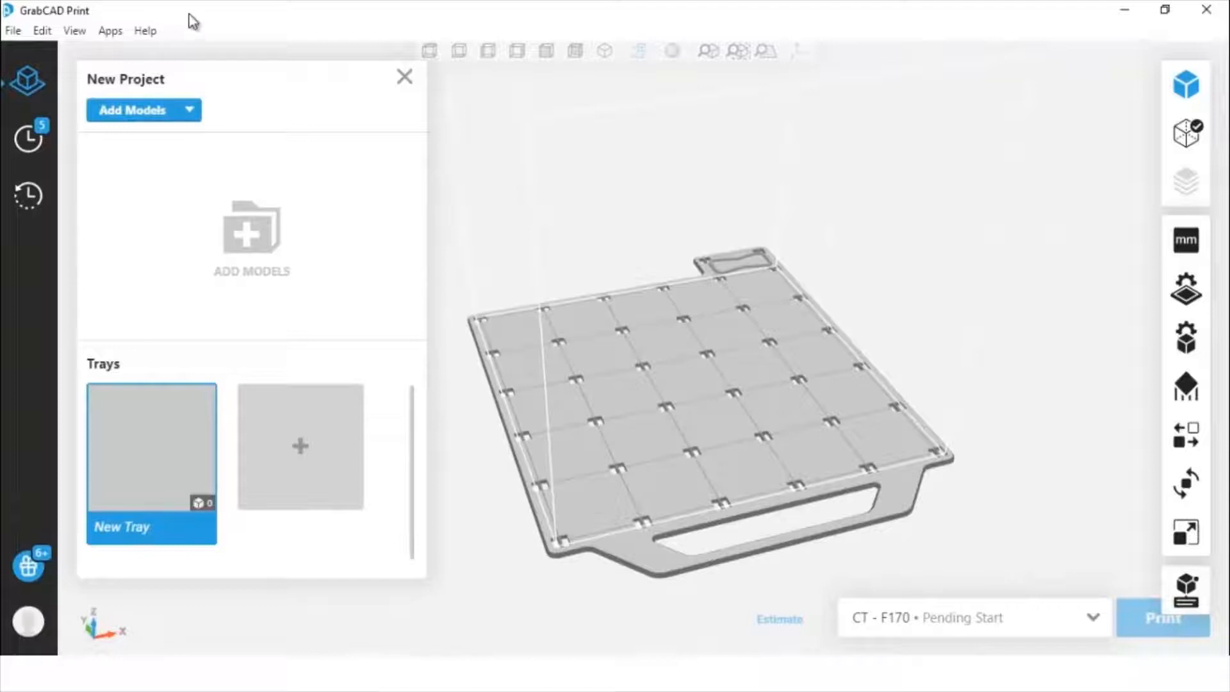
{"action": "left_click_drag", "start_coordinate": [267, 30], "coordinate": [398, 29]}
{"action": "left_click_drag", "start_coordinate": [114, 132], "coordinate": [925, 418]}
{"action": "left_click_drag", "start_coordinate": [822, 28], "coordinate": [685, 21]}
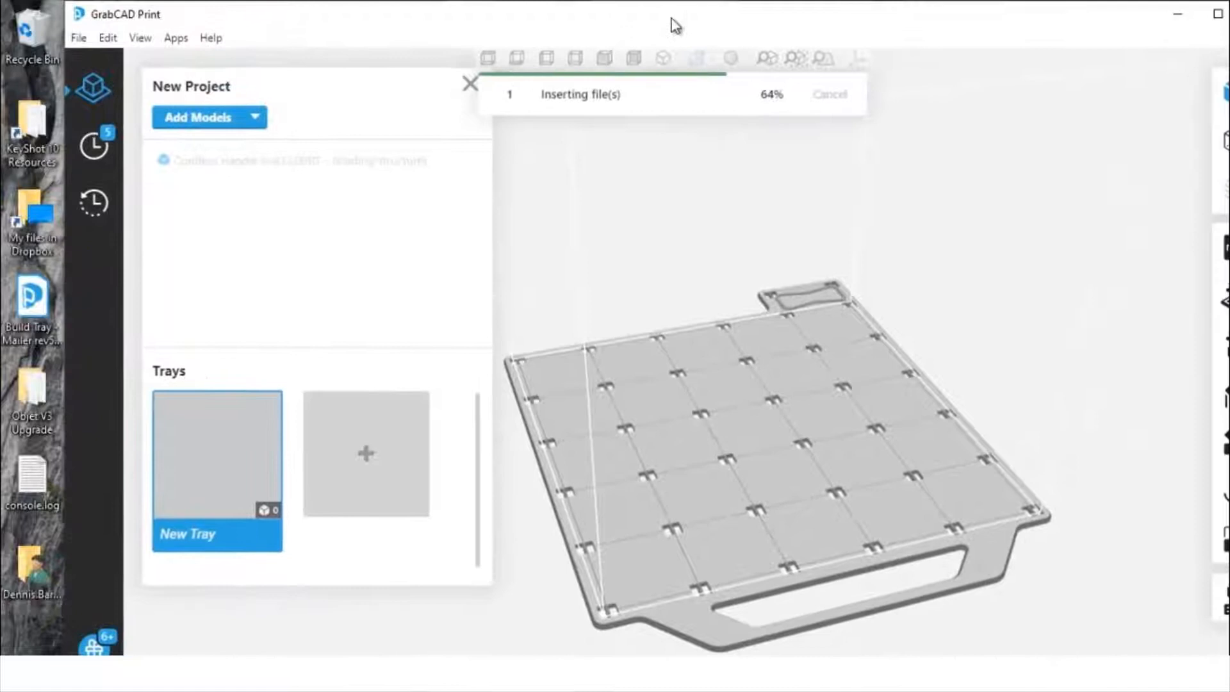
{"action": "double_click", "coordinate": [676, 25]}
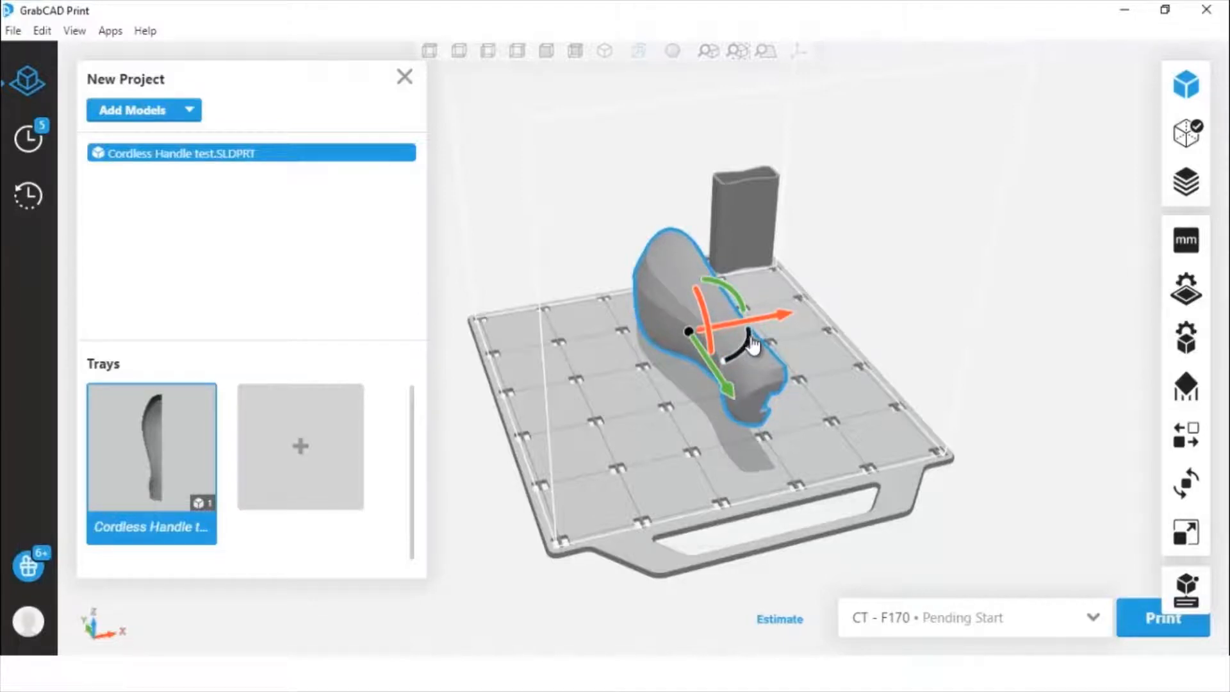
- Rotate the handle half on the tray and orient its flat parting face to the Top with Orient Face to Plane
{"action": "mouse_move", "coordinate": [751, 351]}
{"action": "left_mouse_down"}
{"action": "mouse_move", "coordinate": [690, 363]}
{"action": "mouse_move", "coordinate": [697, 334]}
{"action": "mouse_move", "coordinate": [629, 312]}
{"action": "mouse_move", "coordinate": [757, 333]}
{"action": "mouse_move", "coordinate": [738, 338]}
{"action": "mouse_move", "coordinate": [750, 340]}
{"action": "left_mouse_up"}
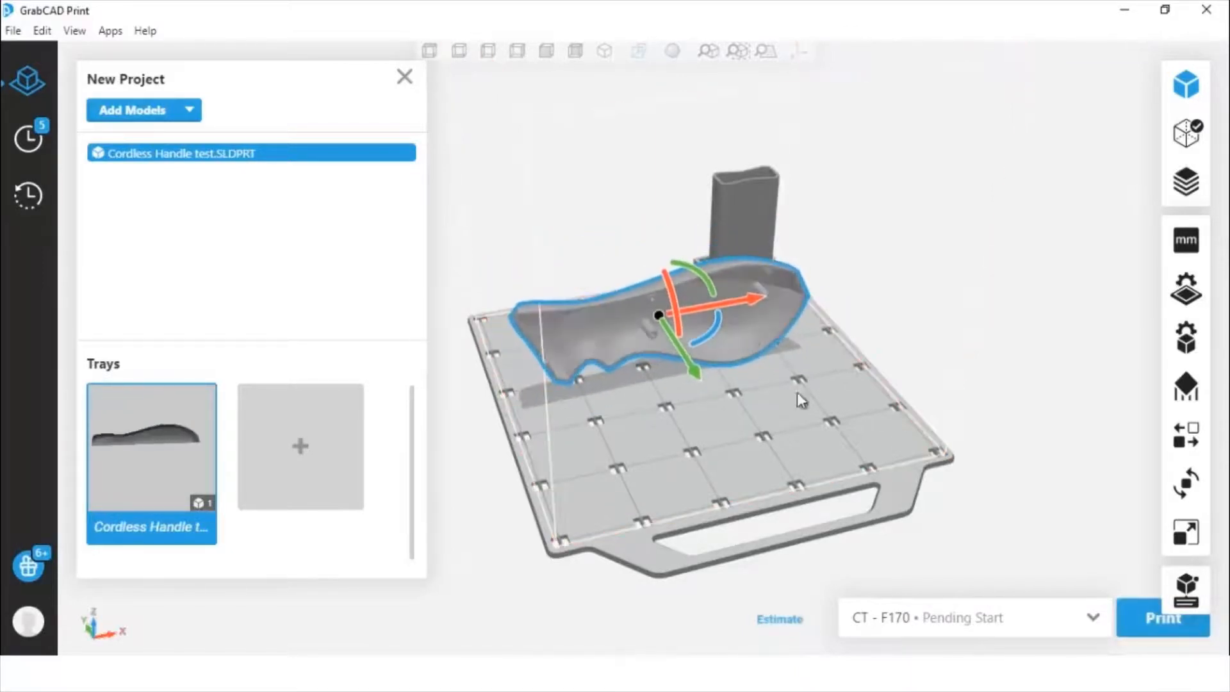
{"action": "left_click", "coordinate": [1186, 481]}
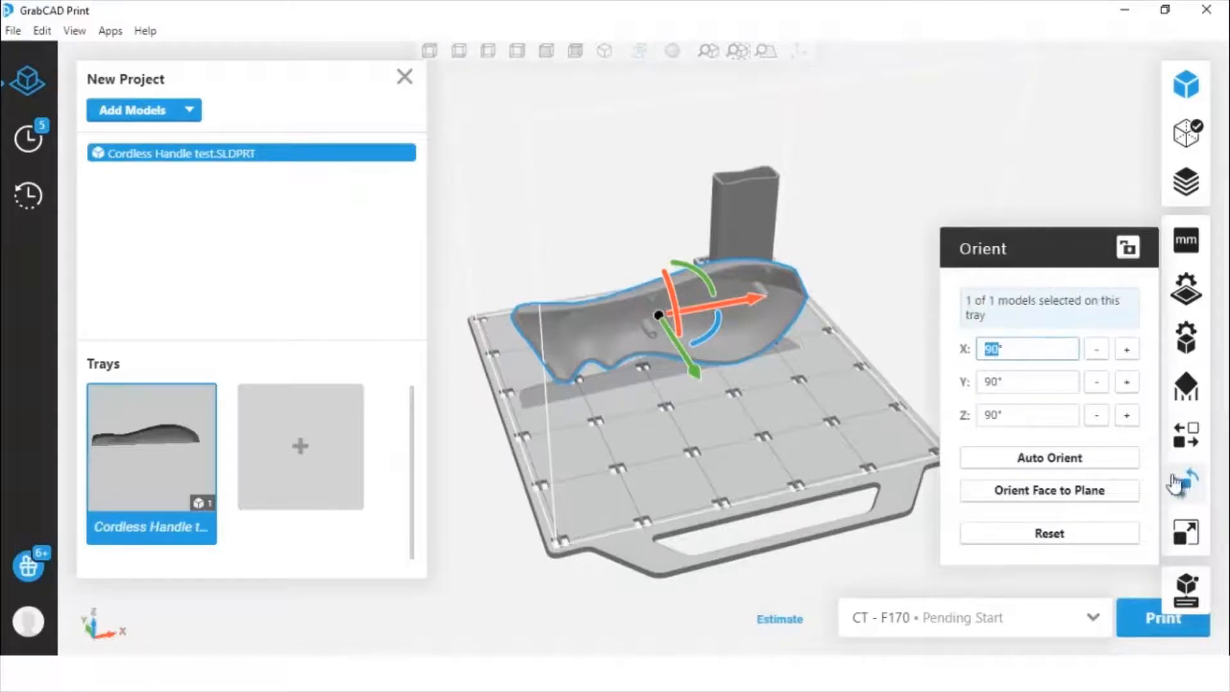
{"action": "left_click", "coordinate": [1077, 493]}
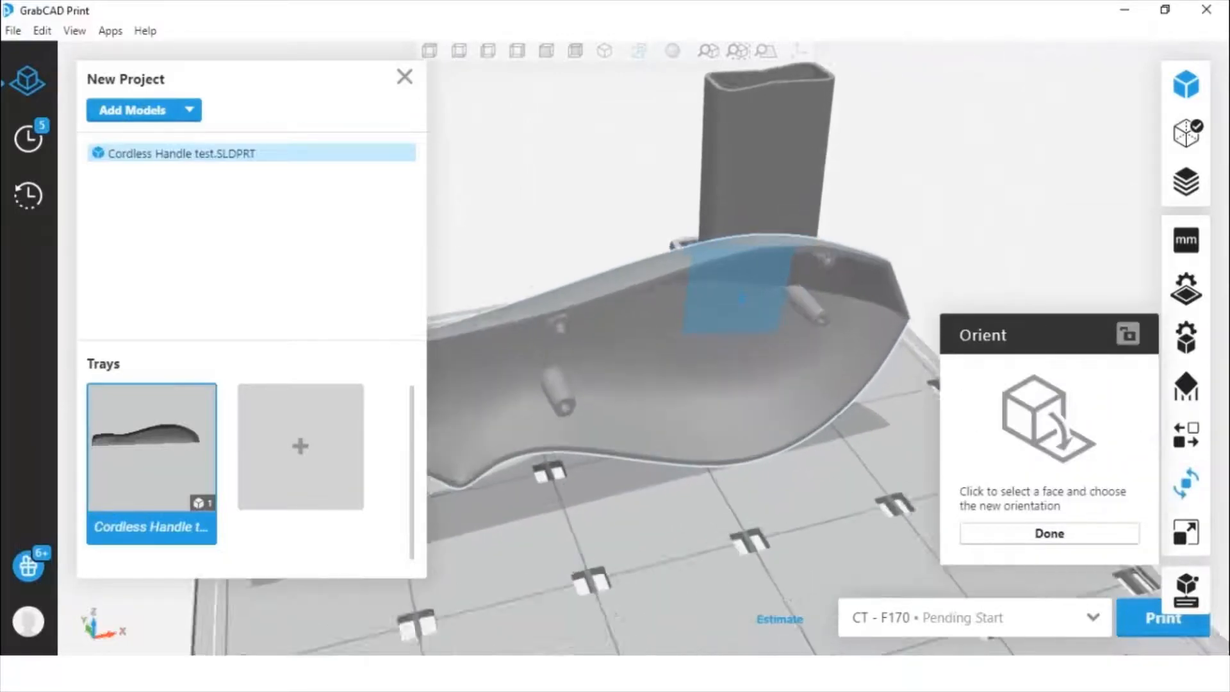
{"action": "left_click", "coordinate": [709, 259]}
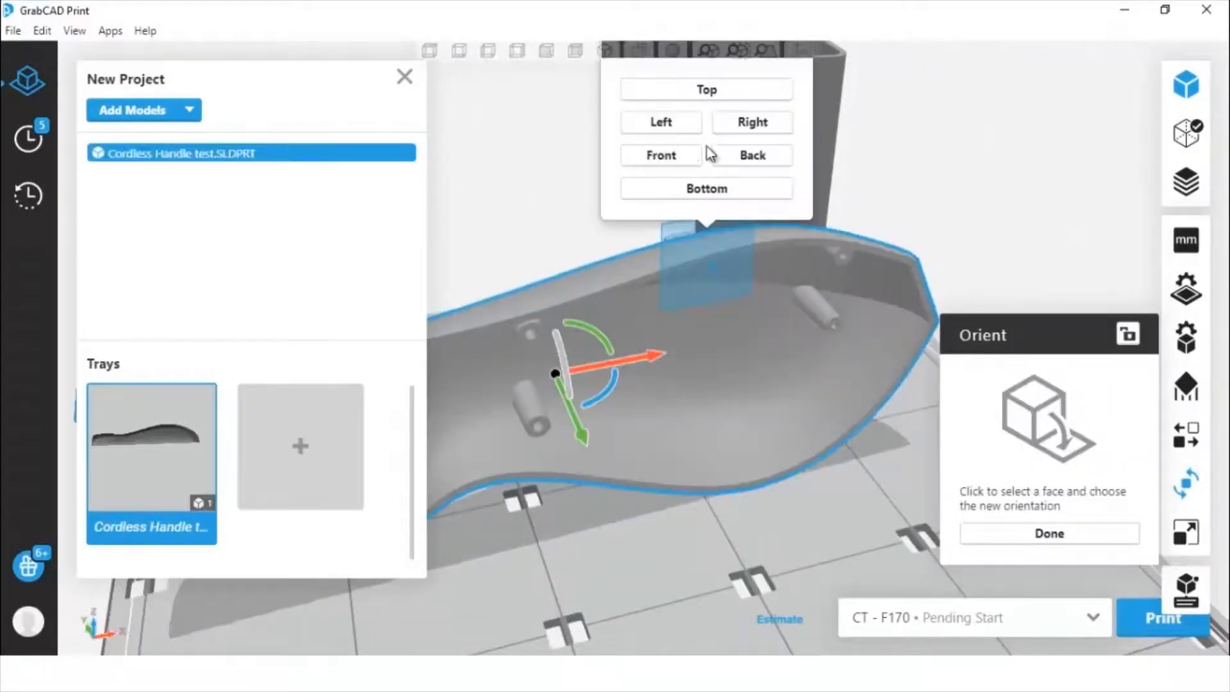
{"action": "left_click", "coordinate": [704, 90]}
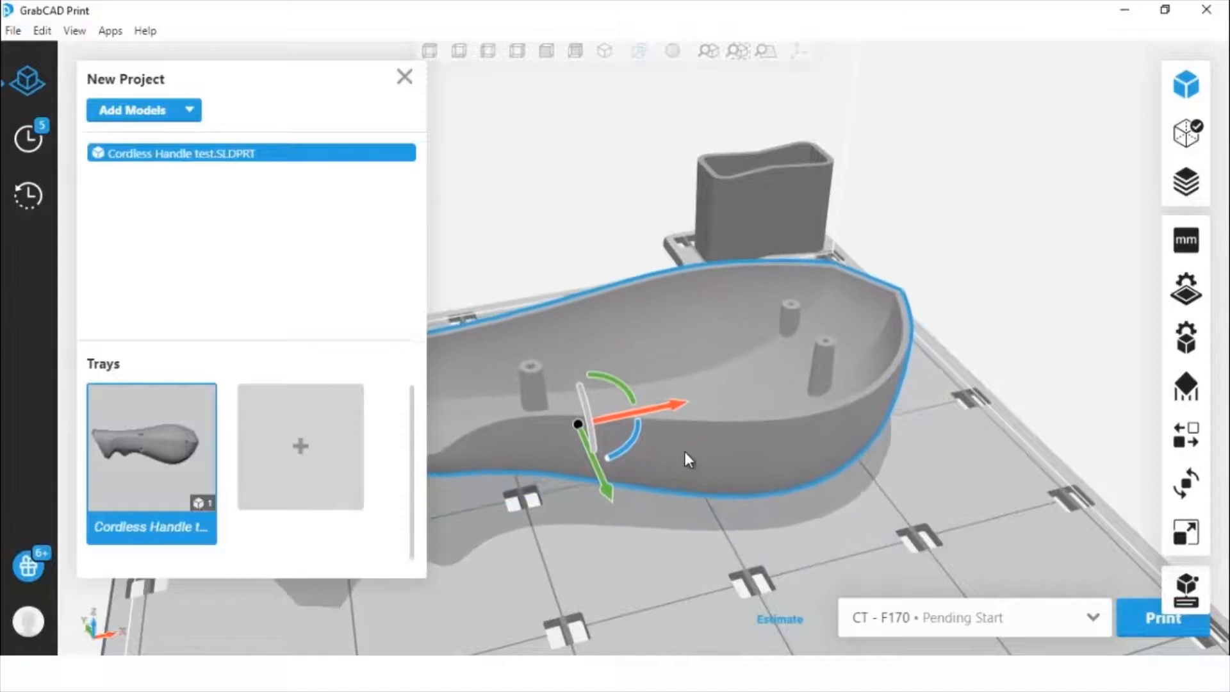
{"action": "left_click", "coordinate": [684, 548]}
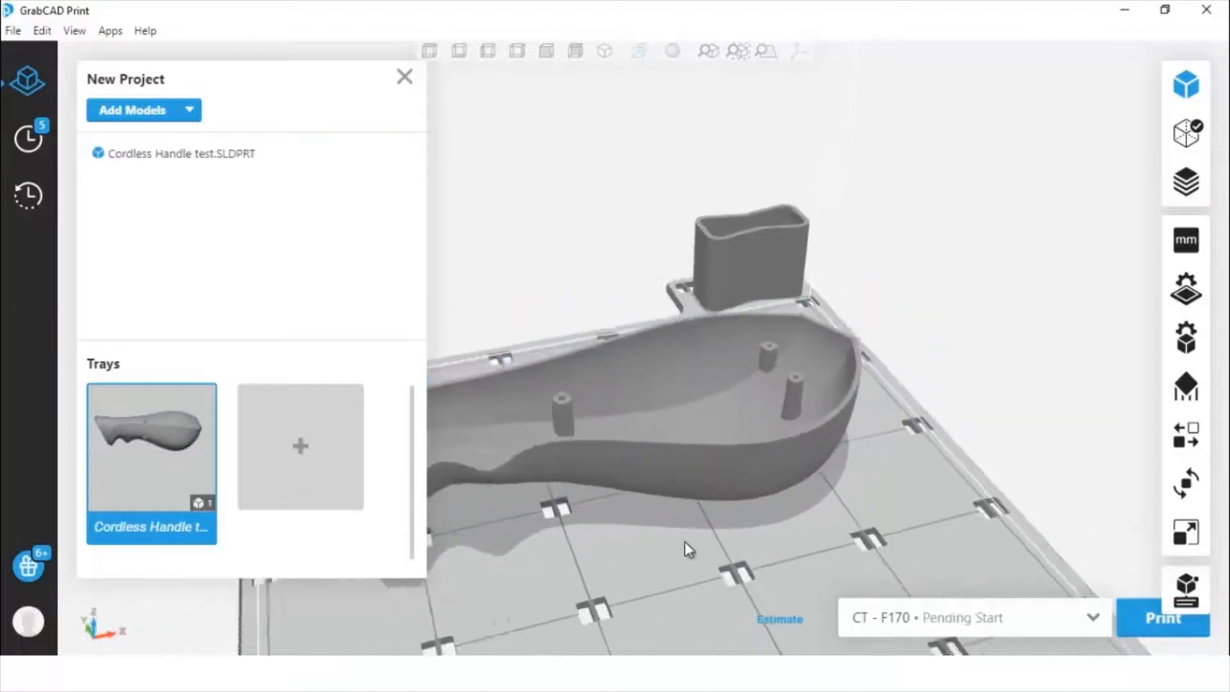
{"action": "scroll", "coordinate": [679, 547], "scroll_direction": "down", "scroll_amount": 1}
{"action": "left_click", "coordinate": [667, 503]}
{"action": "middle_click_drag", "start_coordinate": [719, 473], "coordinate": [687, 397]}
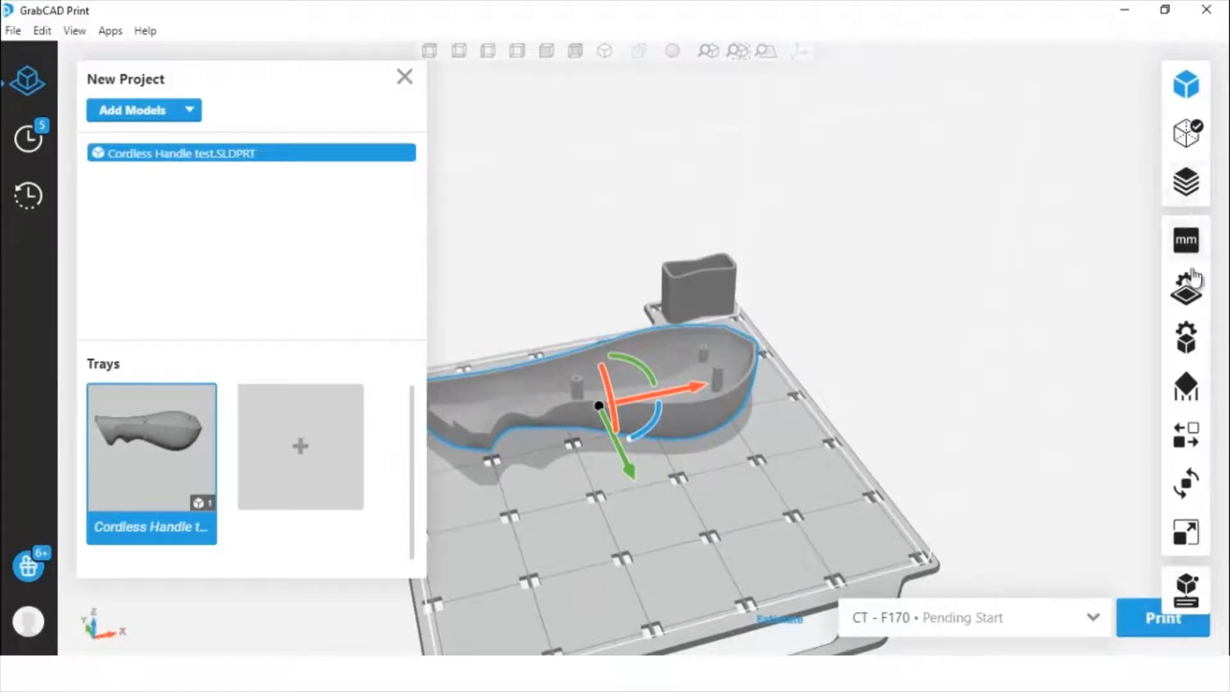
- Choose the 0.0100 in | T14 slice height in the tray settings and review the handle's model infill settings
{"action": "left_click", "coordinate": [1186, 289]}
{"action": "left_click", "coordinate": [1122, 246]}
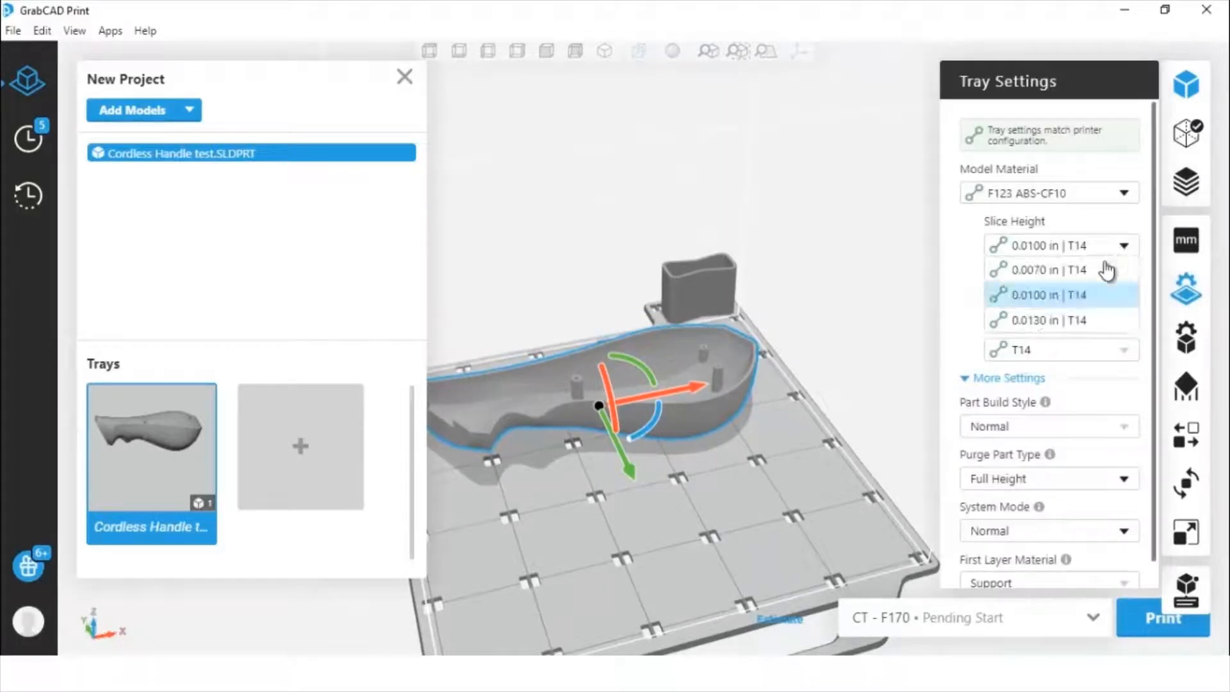
{"action": "left_click", "coordinate": [1050, 296]}
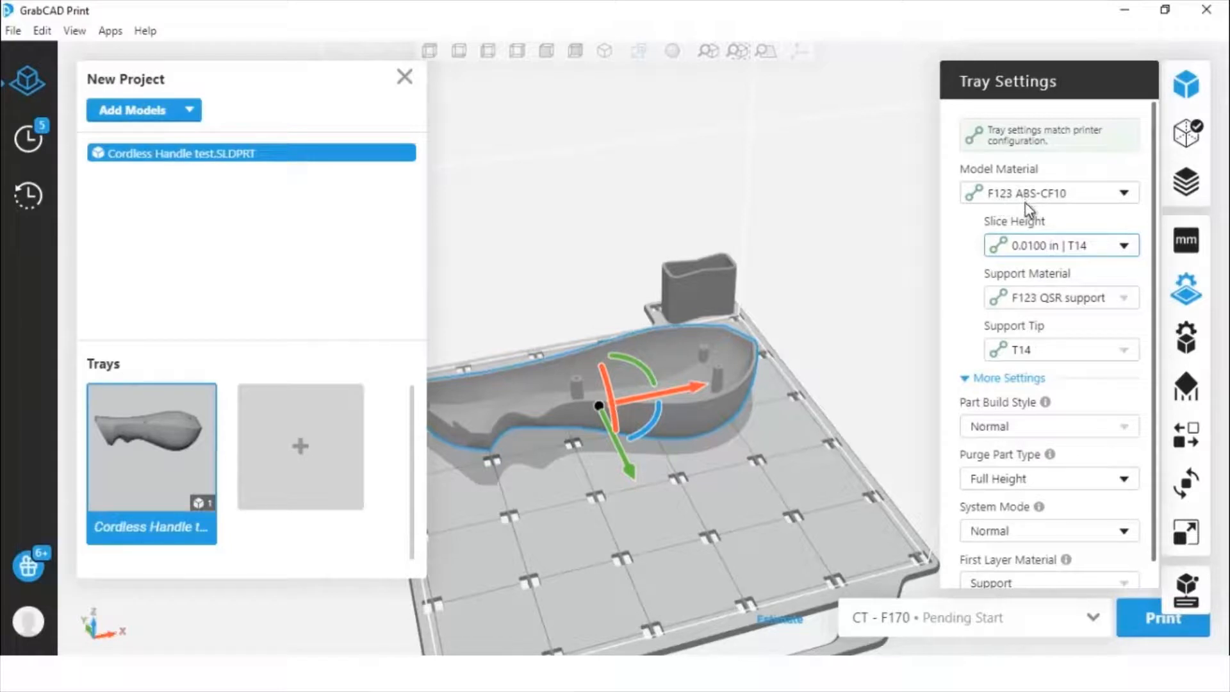
{"action": "scroll", "coordinate": [1033, 231], "scroll_direction": "down", "scroll_amount": 1}
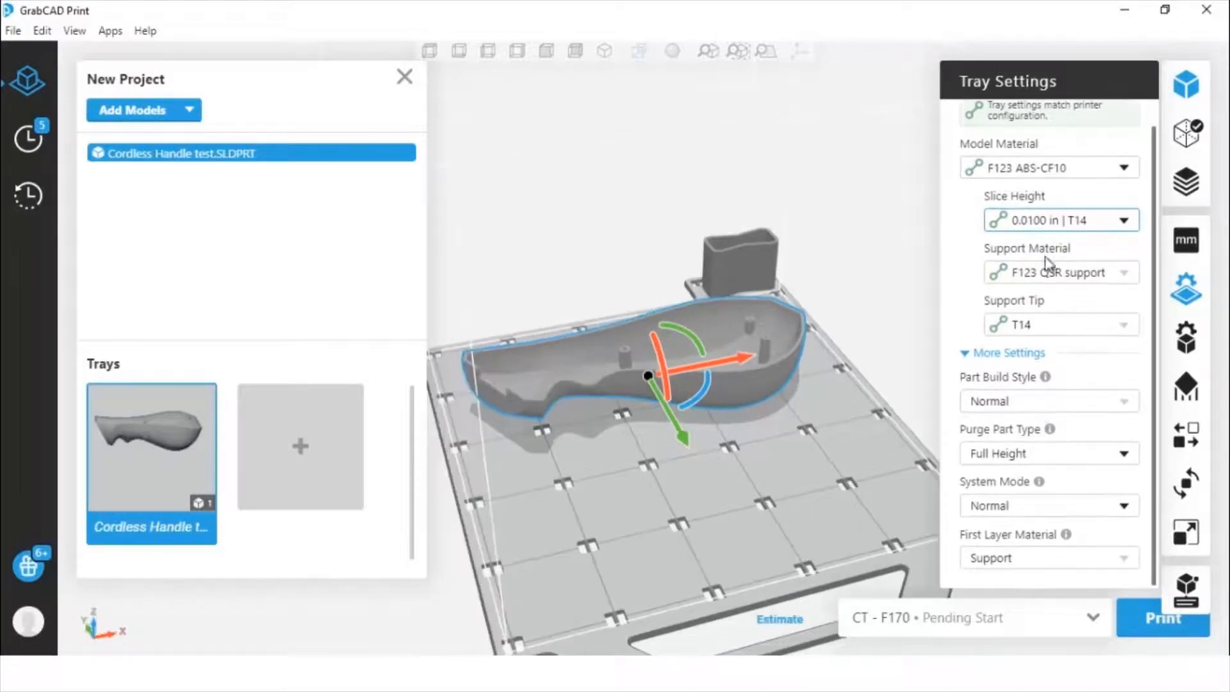
{"action": "left_click", "coordinate": [1186, 289]}
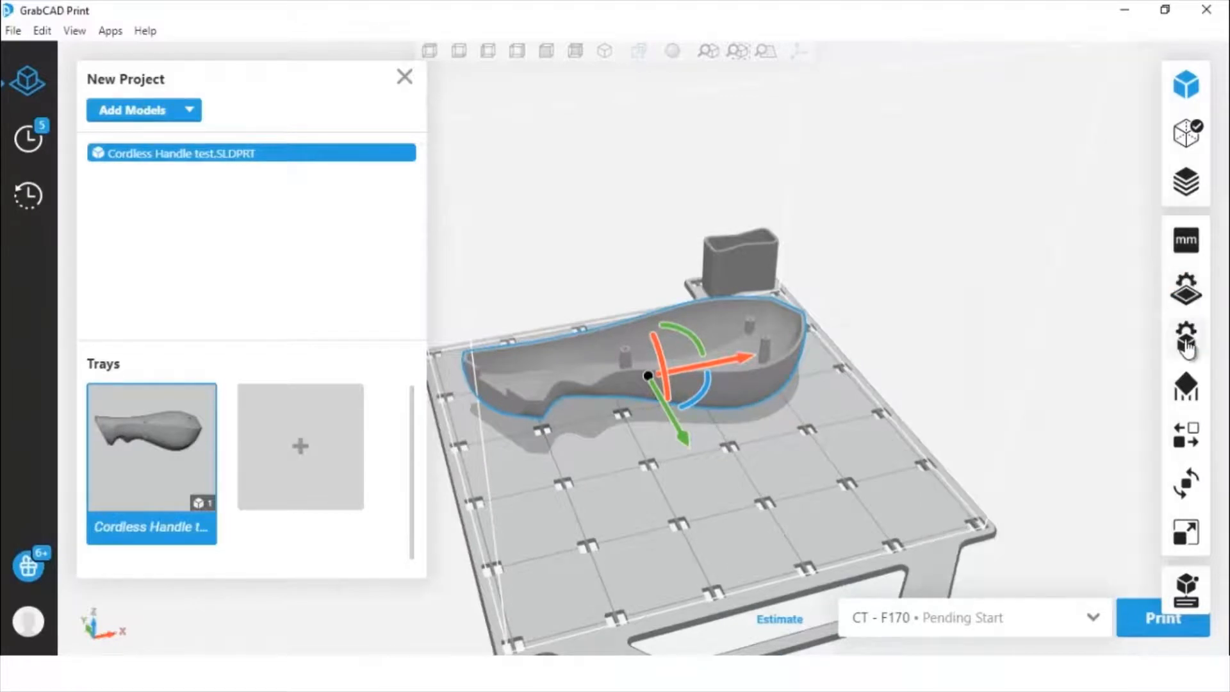
{"action": "left_click", "coordinate": [1186, 339]}
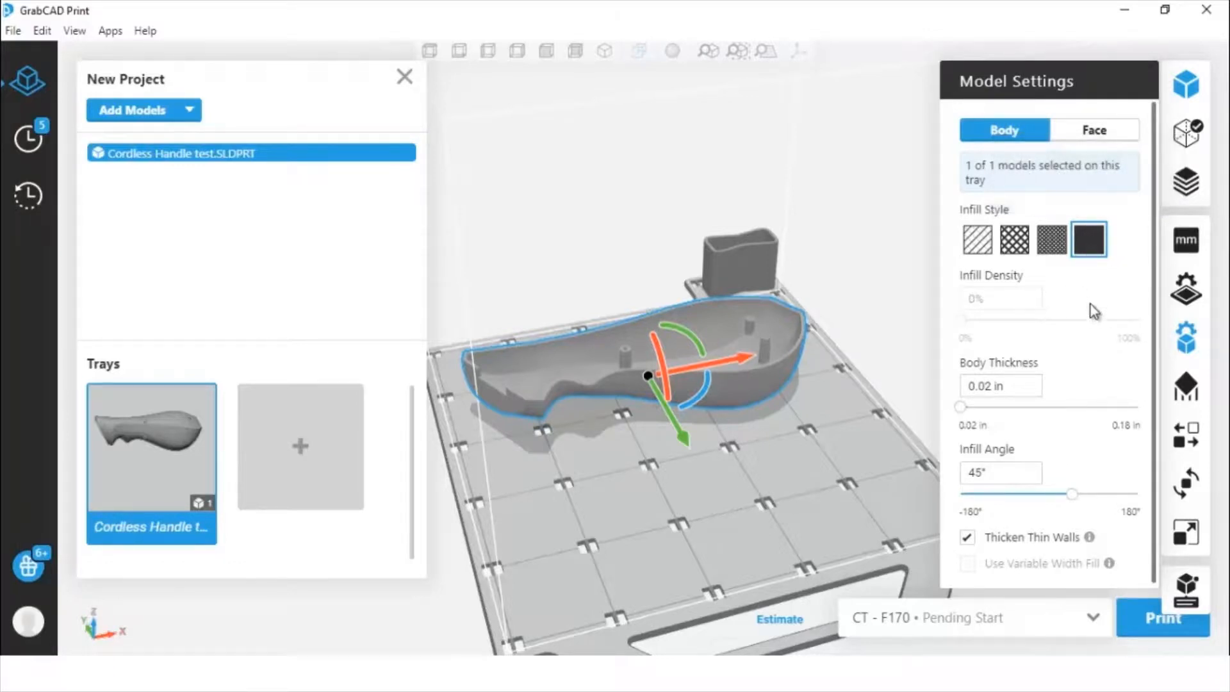
{"action": "left_click", "coordinate": [1187, 346]}
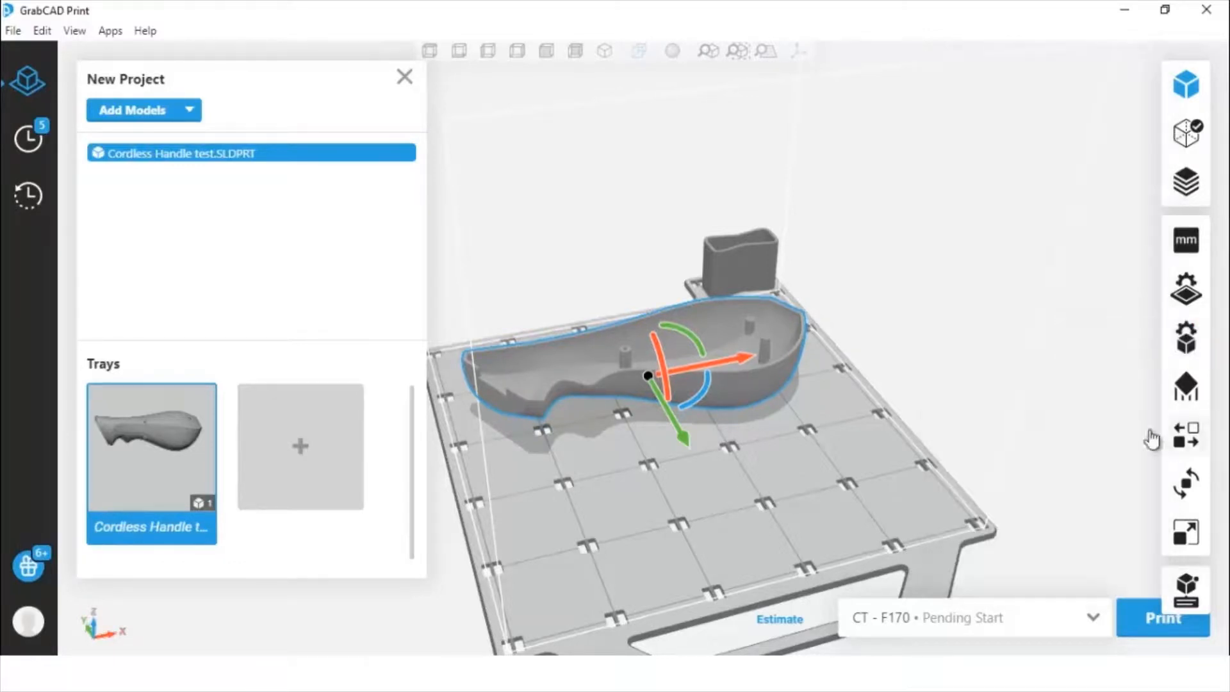
- Estimate the tray's print time and material use, and send the tray to the CT - F170 printer
{"action": "left_click", "coordinate": [795, 632]}
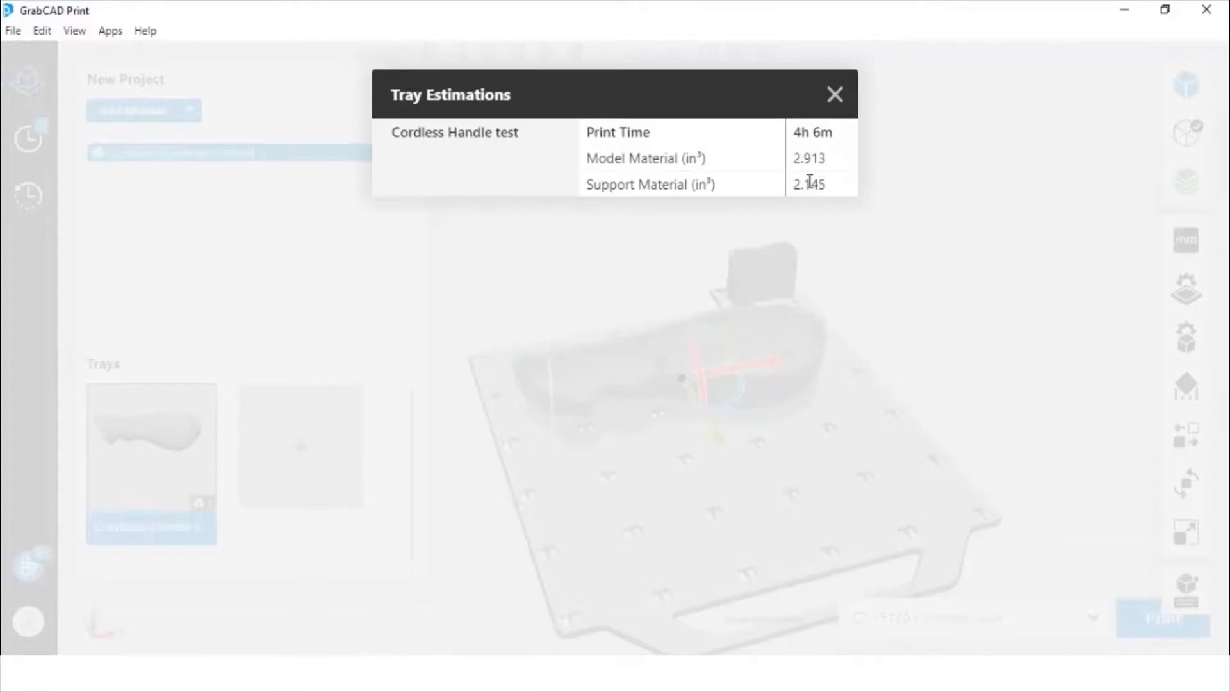
{"action": "left_click", "coordinate": [833, 97]}
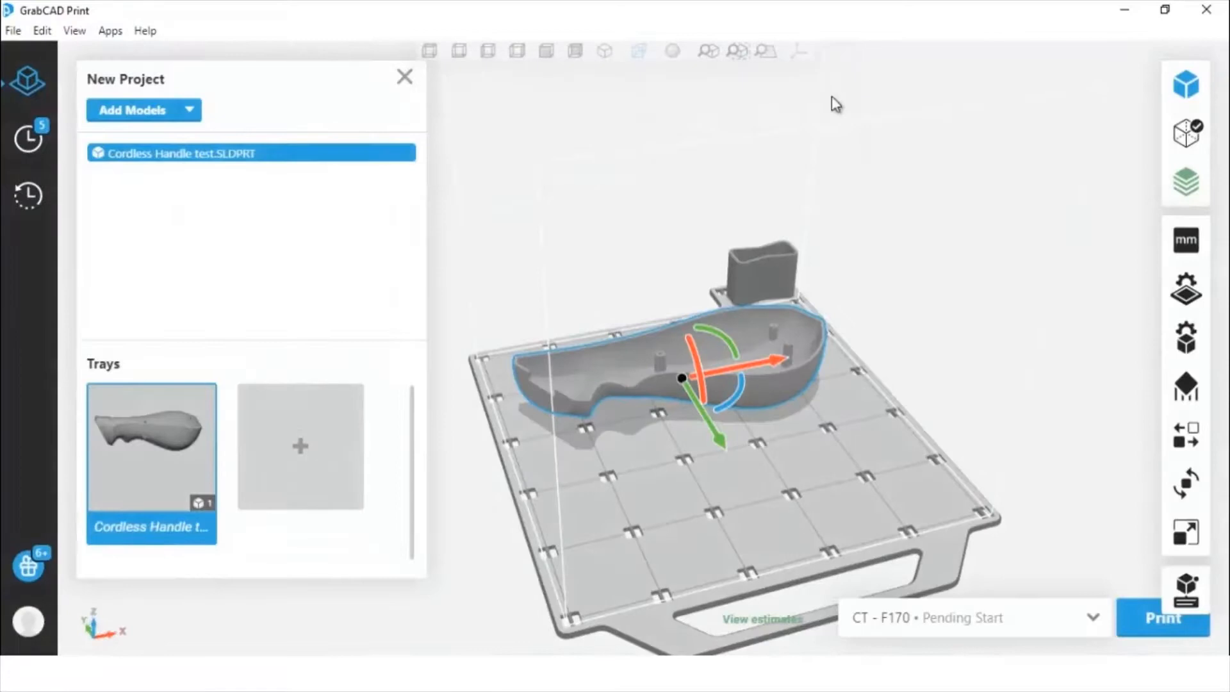
{"action": "left_click", "coordinate": [1135, 622]}
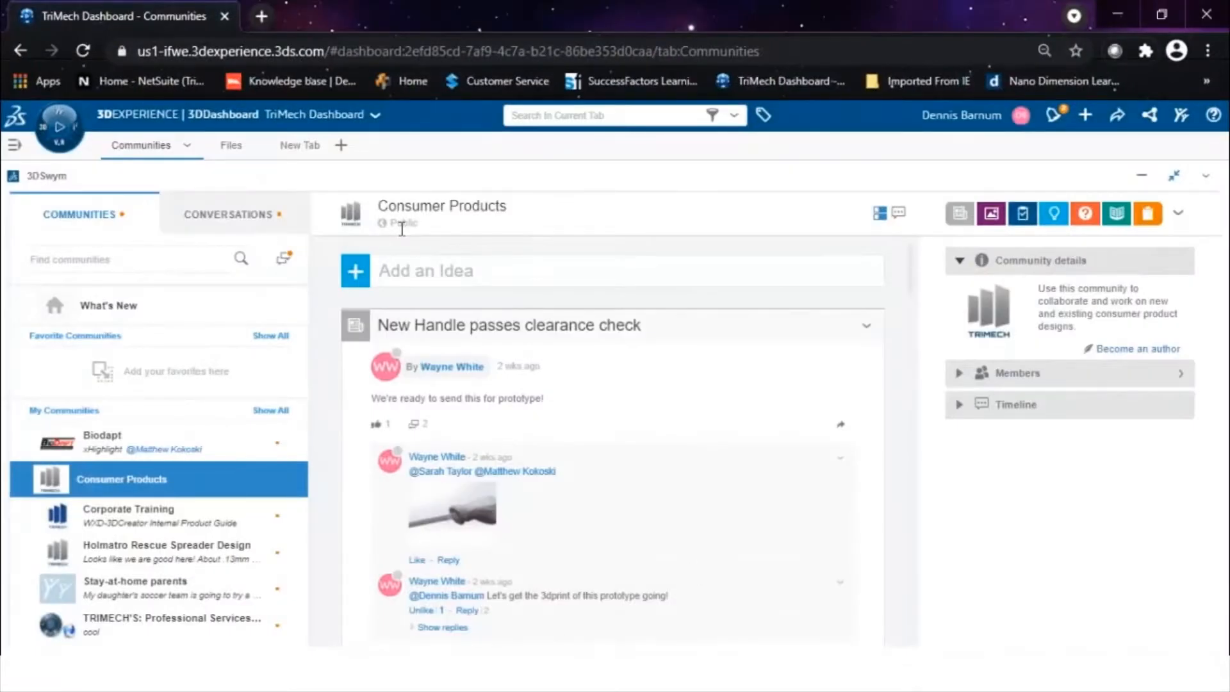
- Switch to 3DEXPERIENCE and draft the idea "Prototype came out great!!" with the text "The surface finish looks amazing and it only took about 4 hours to print!"
{"action": "left_click", "coordinate": [447, 271]}
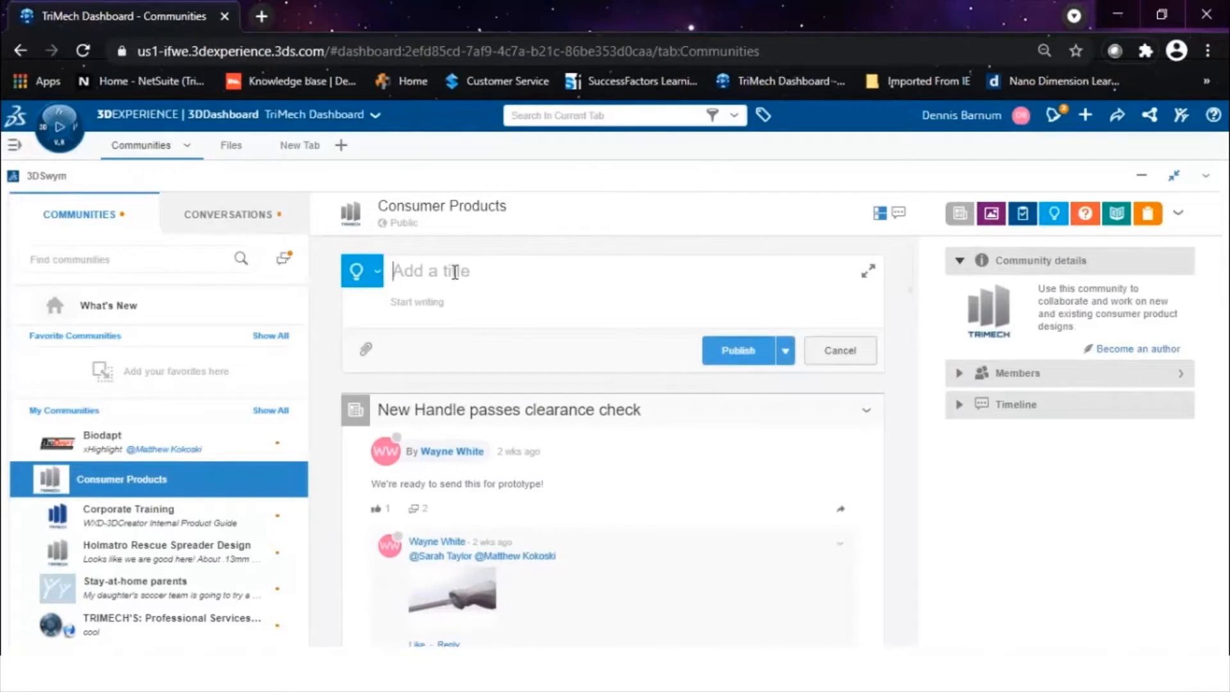
{"action": "type", "text": "Prototype came out great!!"}
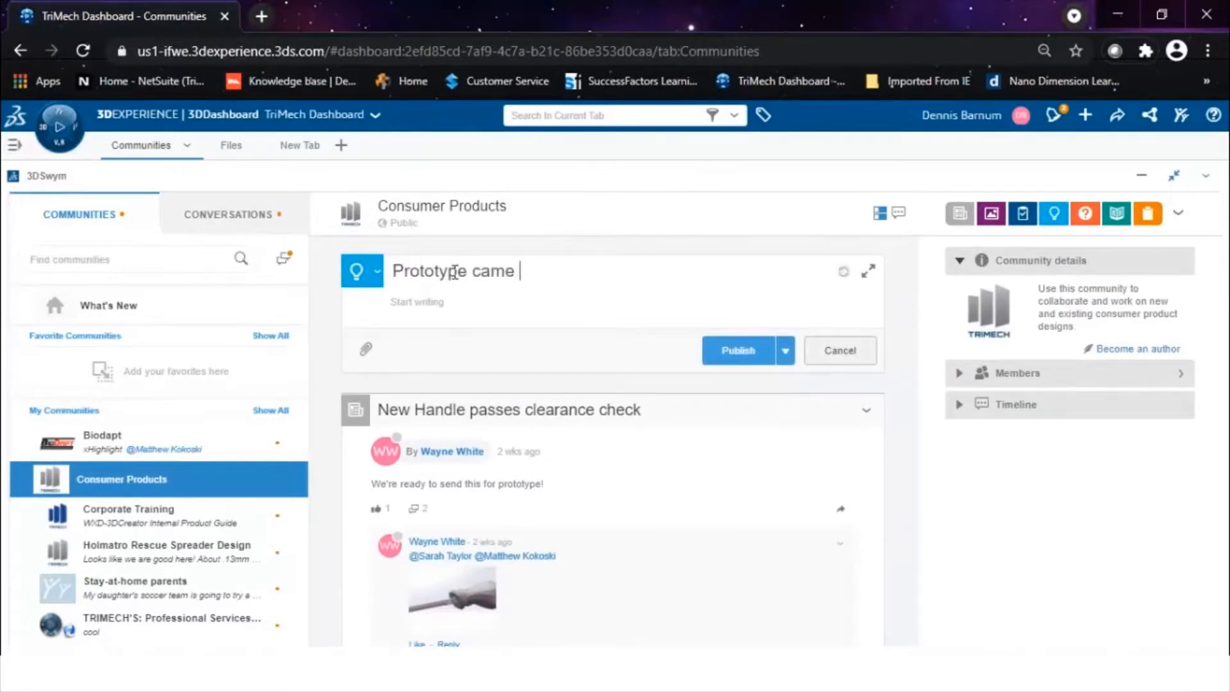
{"action": "left_click", "coordinate": [449, 297]}
{"action": "type", "text": "The surface fi"}
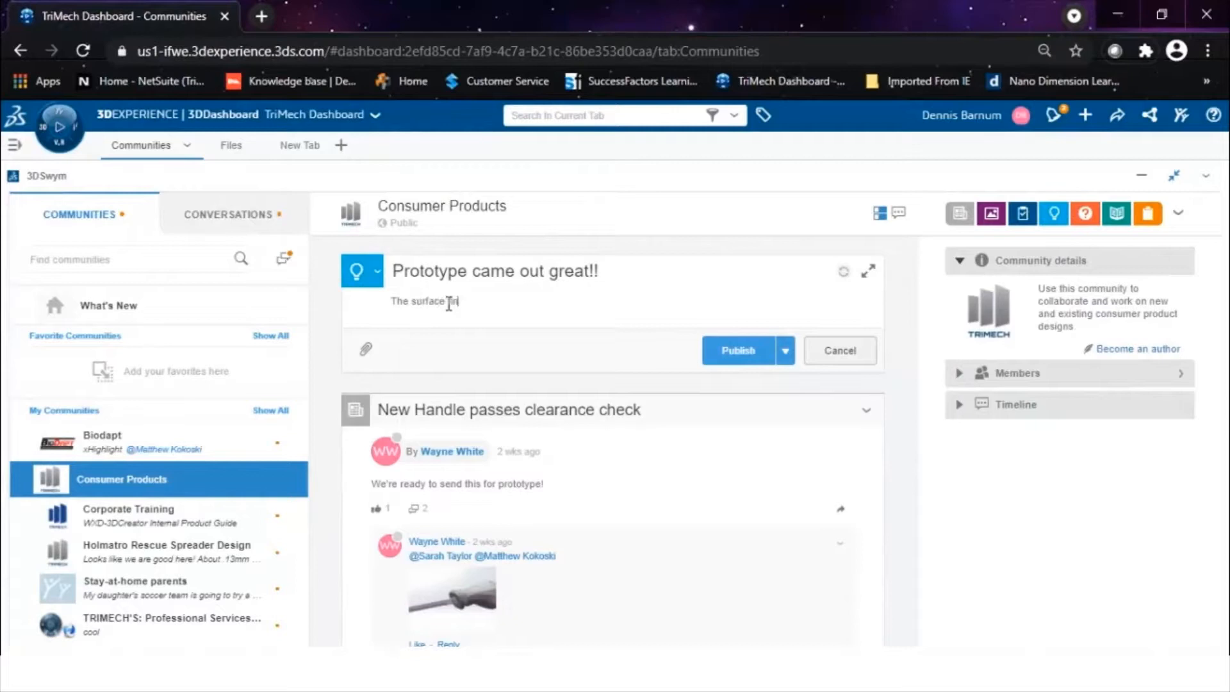
{"action": "type", "text": "nish looks amazing and it doesn't need any post processing!"}
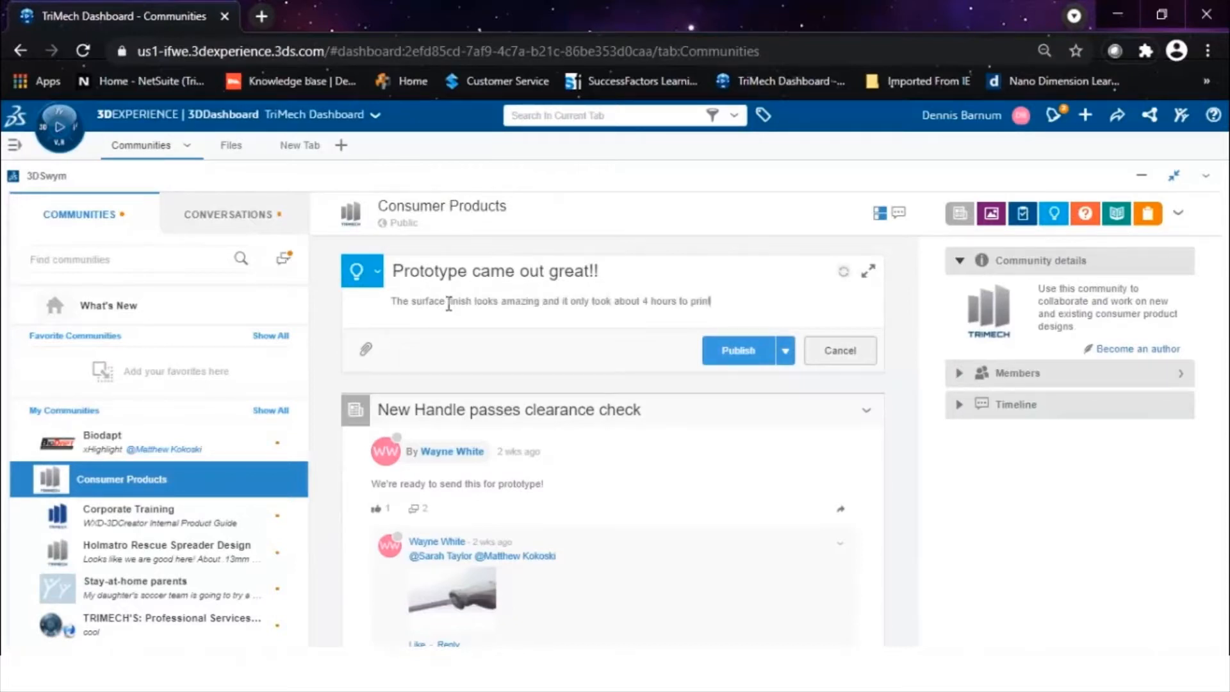
- Attach two photos of the printed handle half to the idea by uploading them as new media
{"action": "left_click", "coordinate": [365, 349]}
{"action": "left_click", "coordinate": [373, 352]}
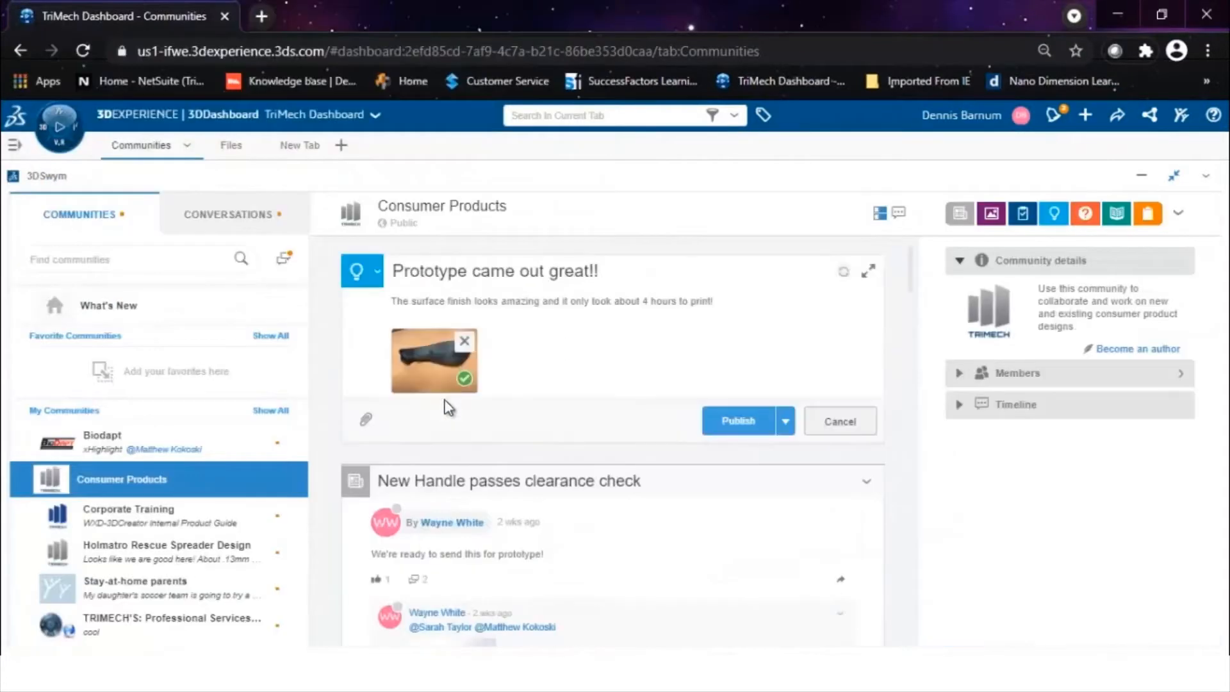
{"action": "left_click", "coordinate": [365, 419]}
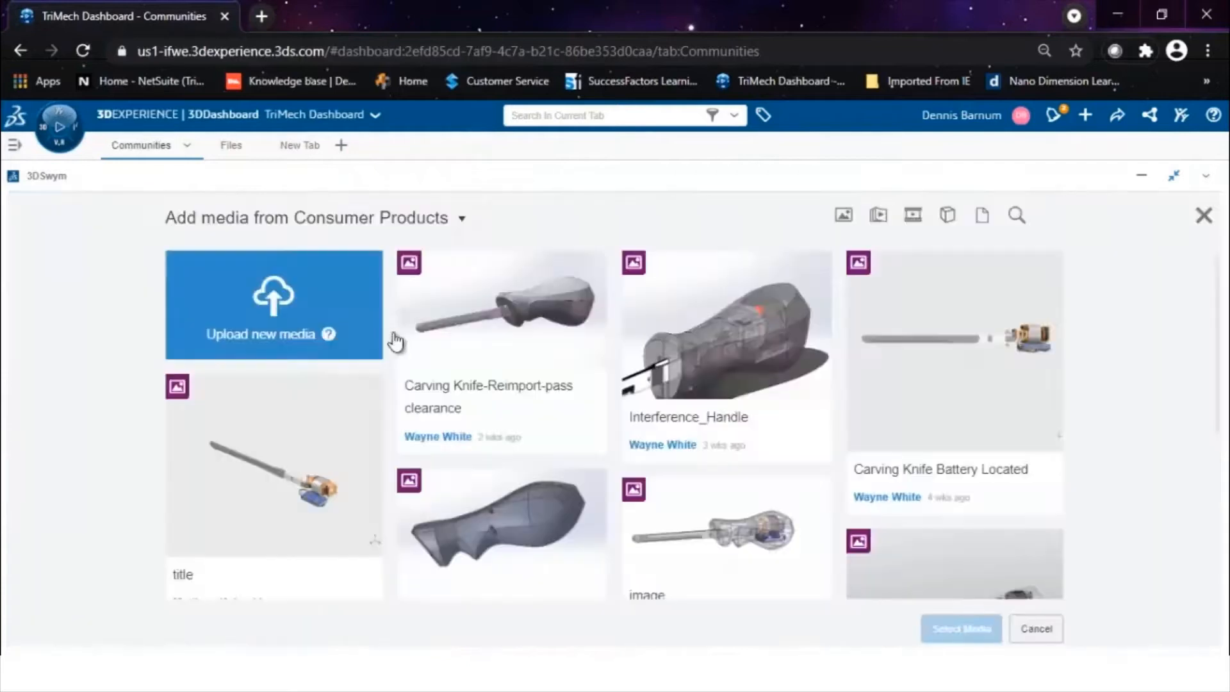
{"action": "left_click", "coordinate": [323, 314]}
{"action": "left_click", "coordinate": [318, 263]}
{"action": "left_click", "coordinate": [442, 400]}
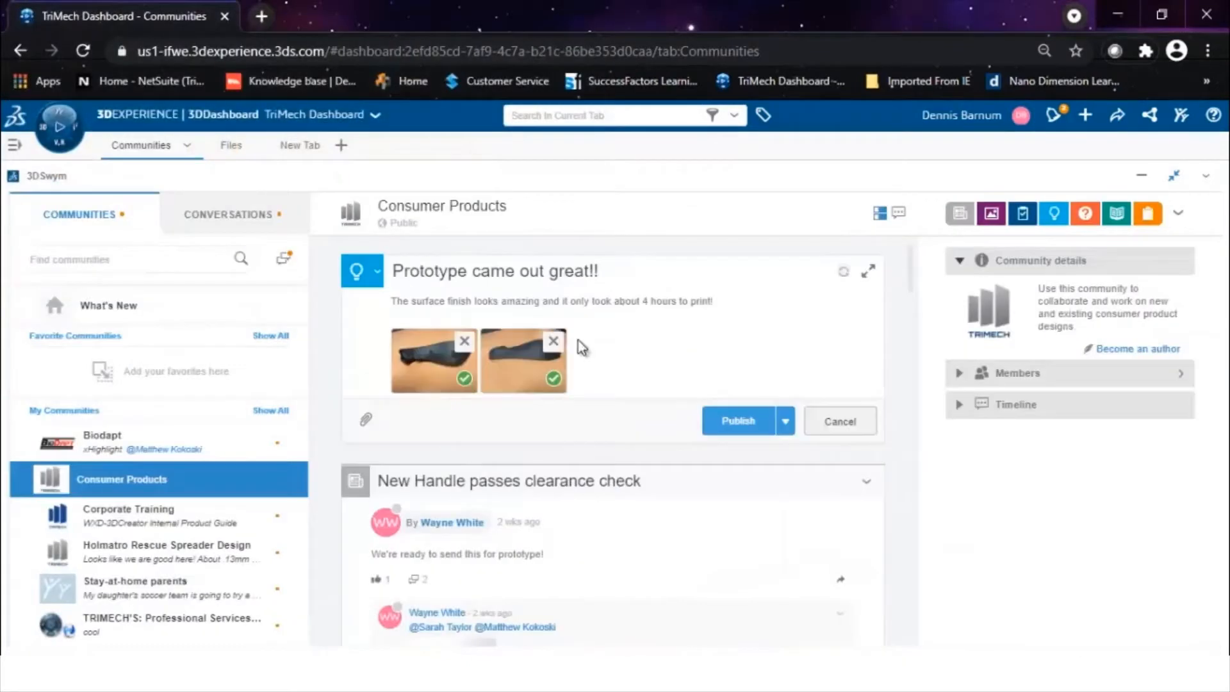
- Mention the three team members on a new line below the idea's text and publish the idea to the Consumer Products community
{"action": "left_click", "coordinate": [730, 297]}
{"action": "key", "text": "Return"}
{"action": "type", "text": "@matt"}
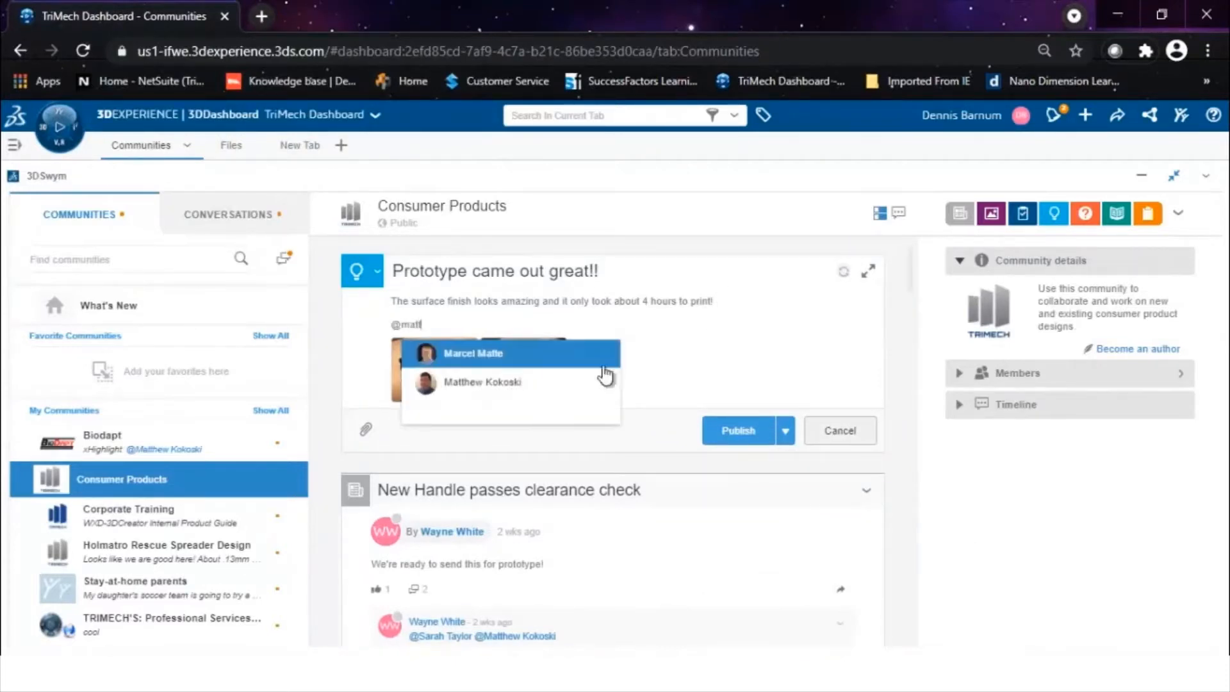
{"action": "left_click", "coordinate": [529, 384]}
{"action": "type", "text": "@"}
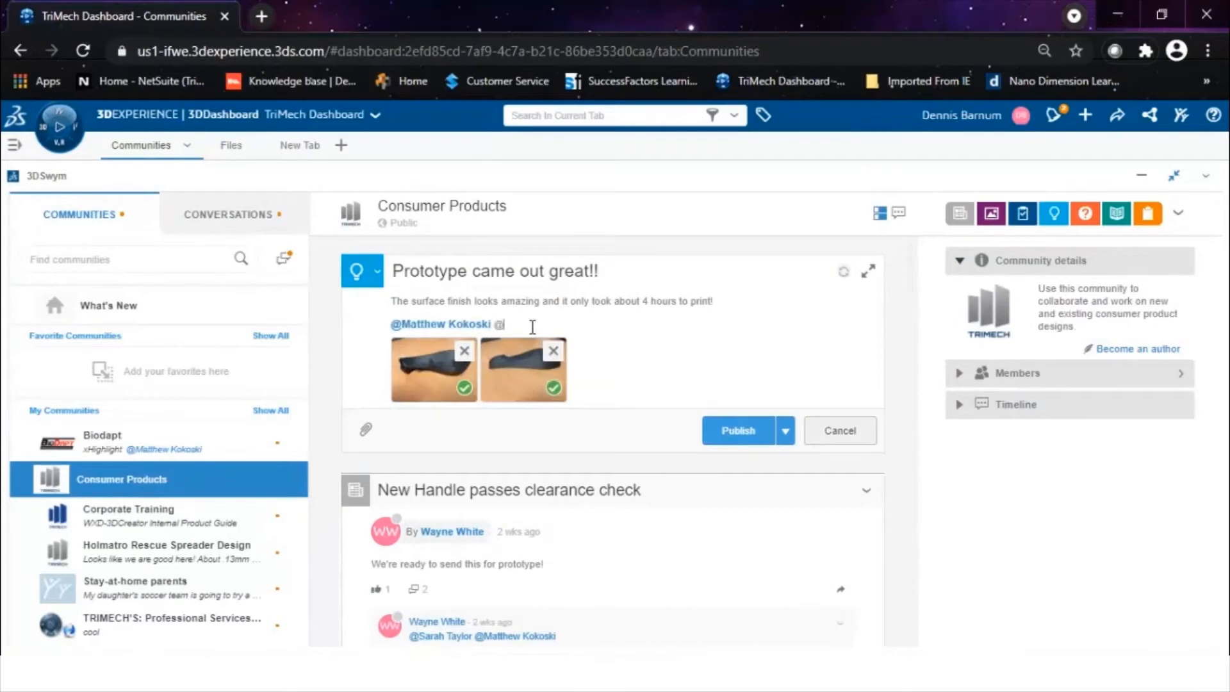
{"action": "type", "text": "wayne"}
{"action": "left_click", "coordinate": [556, 351]}
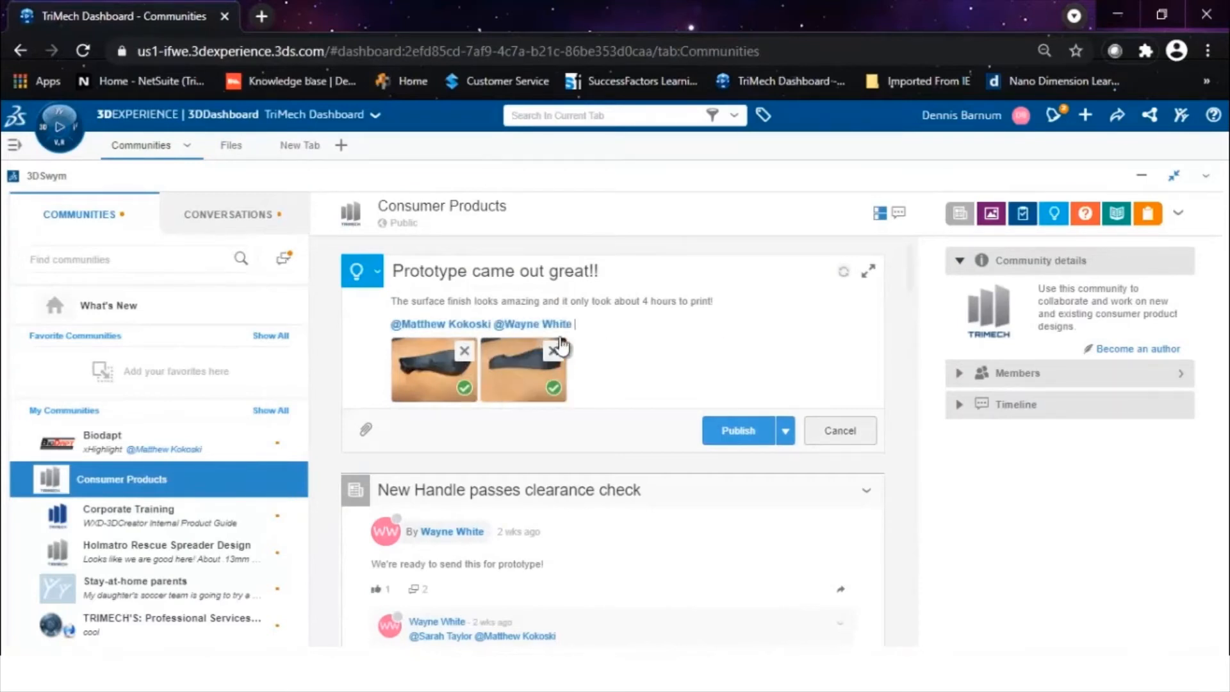
{"action": "type", "text": "@sarah"}
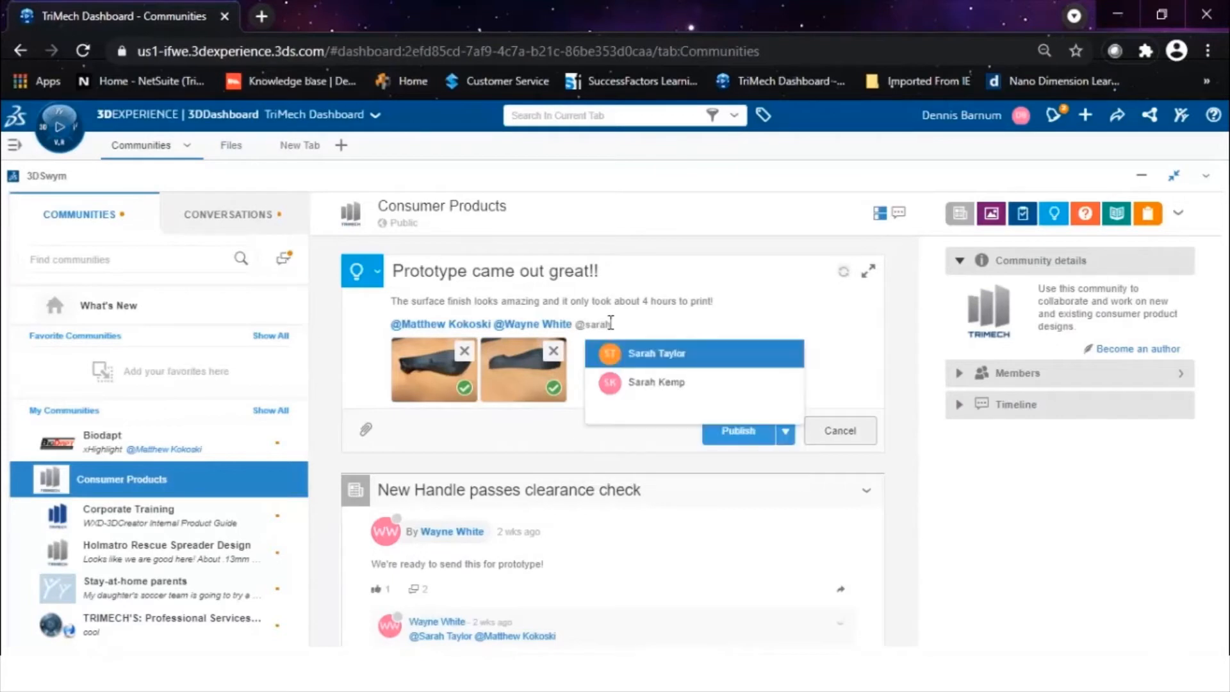
{"action": "left_click", "coordinate": [719, 359]}
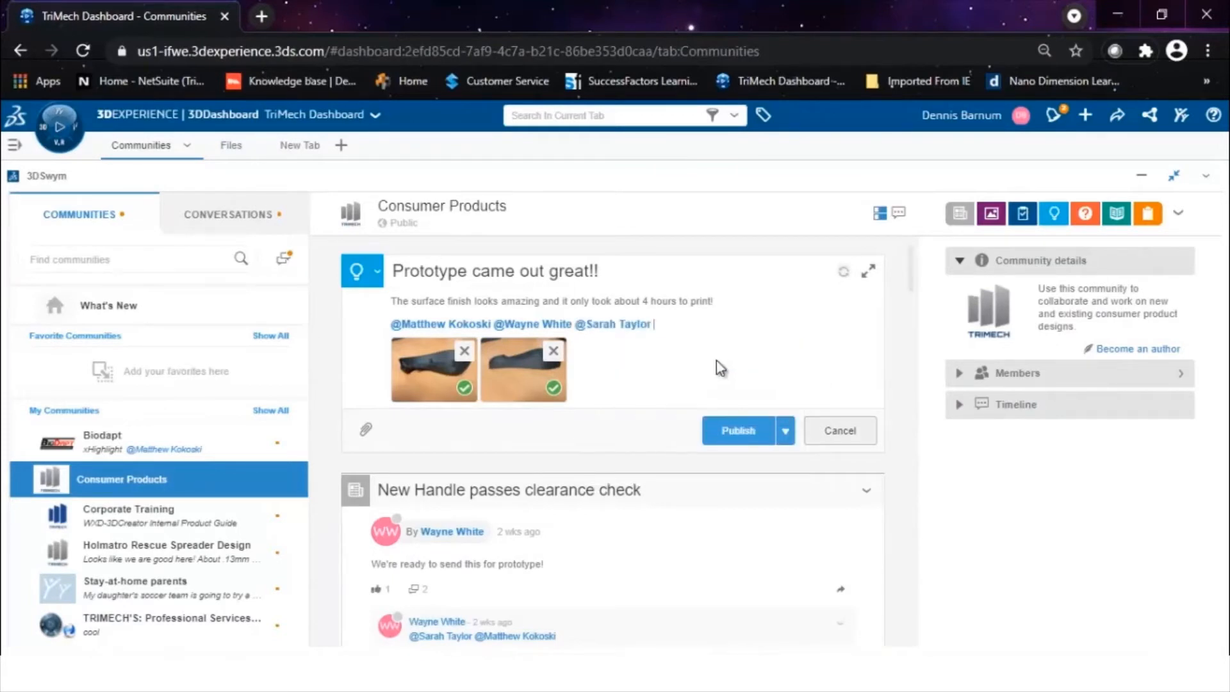
{"action": "left_click", "coordinate": [746, 437]}
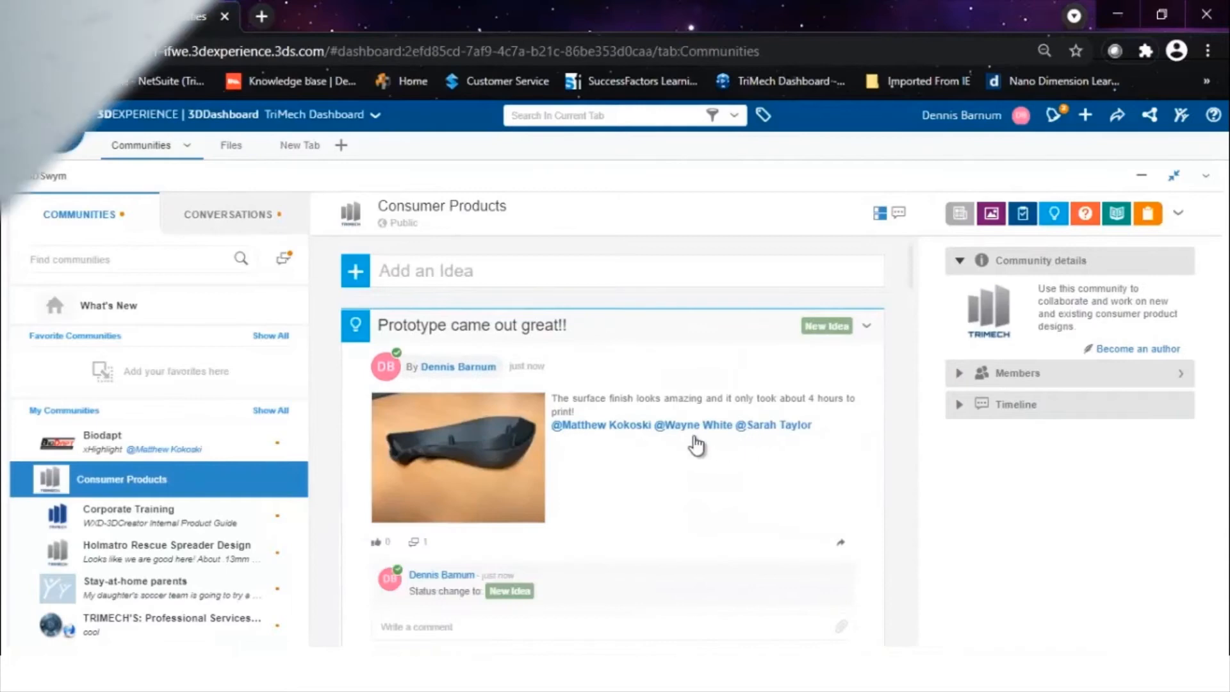